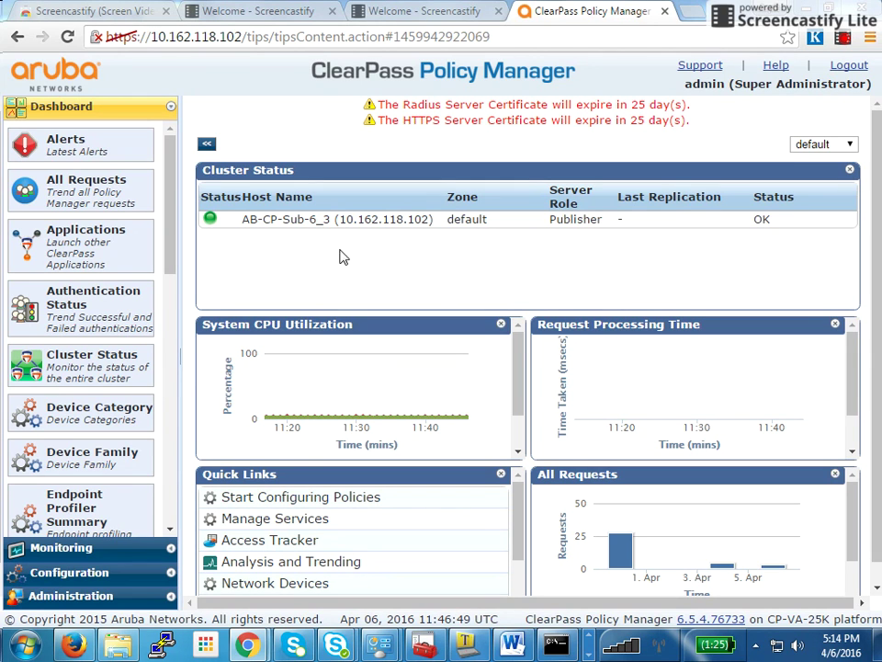
- Open the Onboard service template from the Configuration start page
click(111, 598)
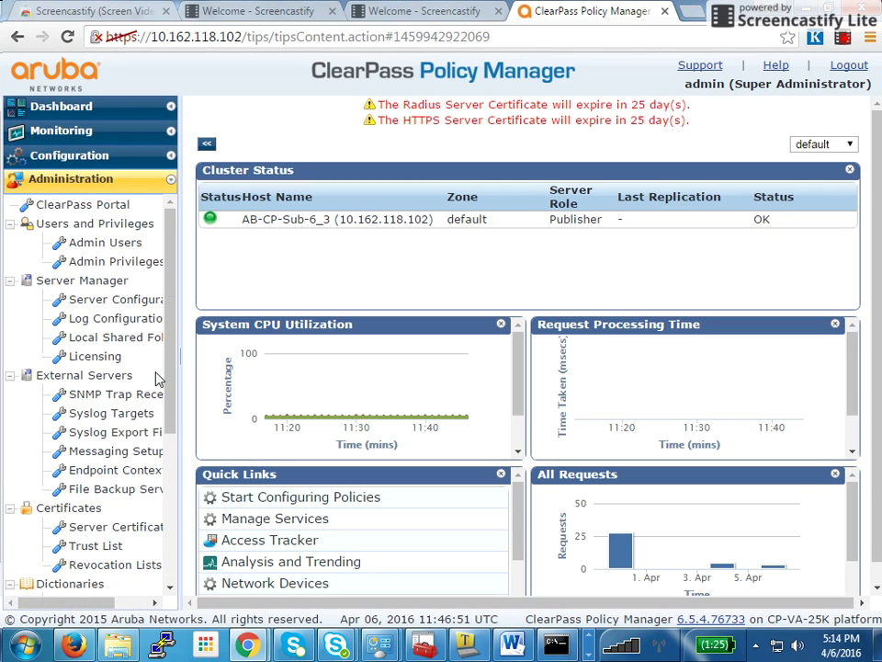
drag(177, 359, 242, 363)
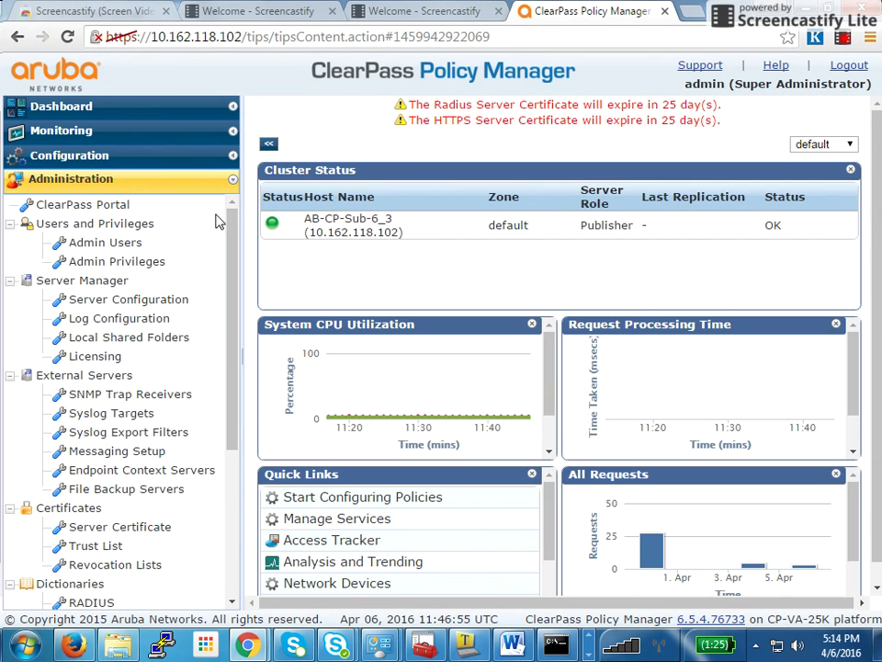
click(103, 157)
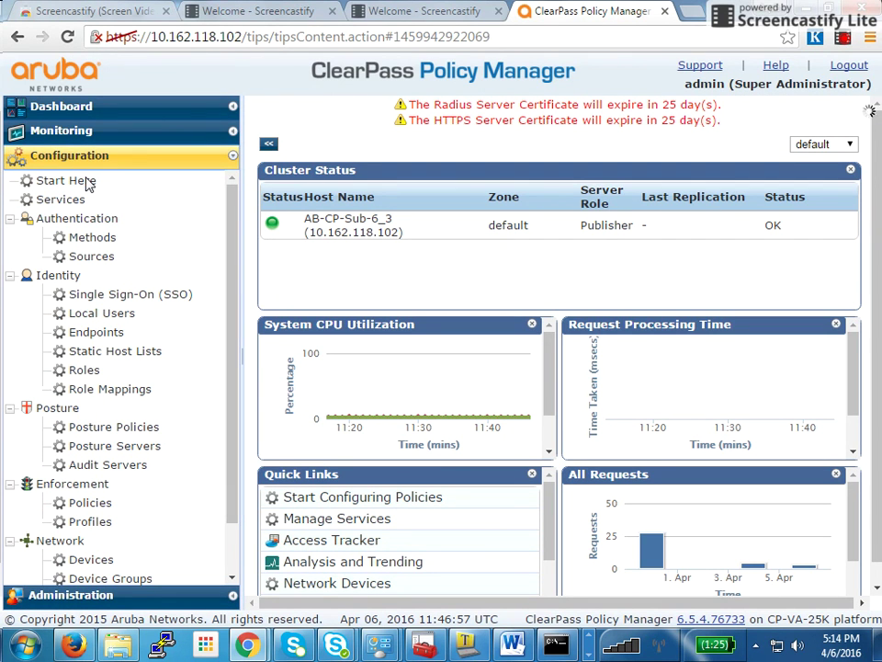
click(103, 182)
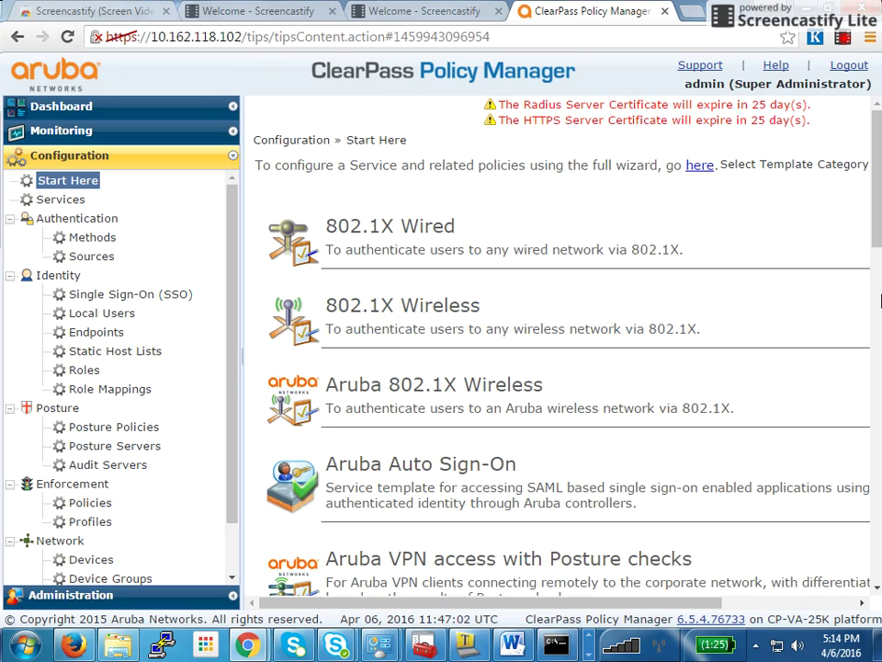
drag(878, 217, 860, 570)
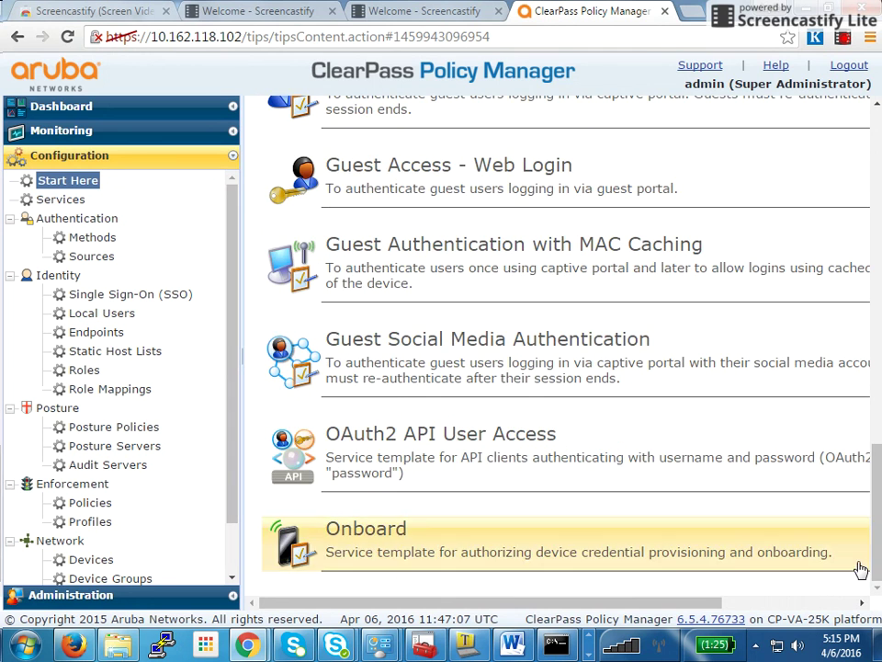
click(520, 551)
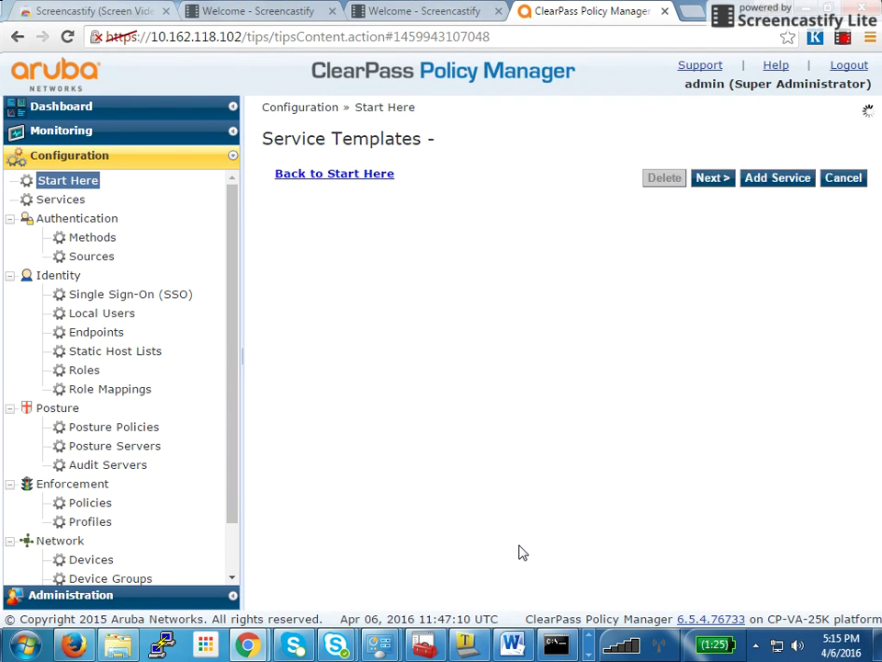
- Set the Onboard template's name prefix to AB and continue to the wireless network settings
click(525, 251)
text(AAB)
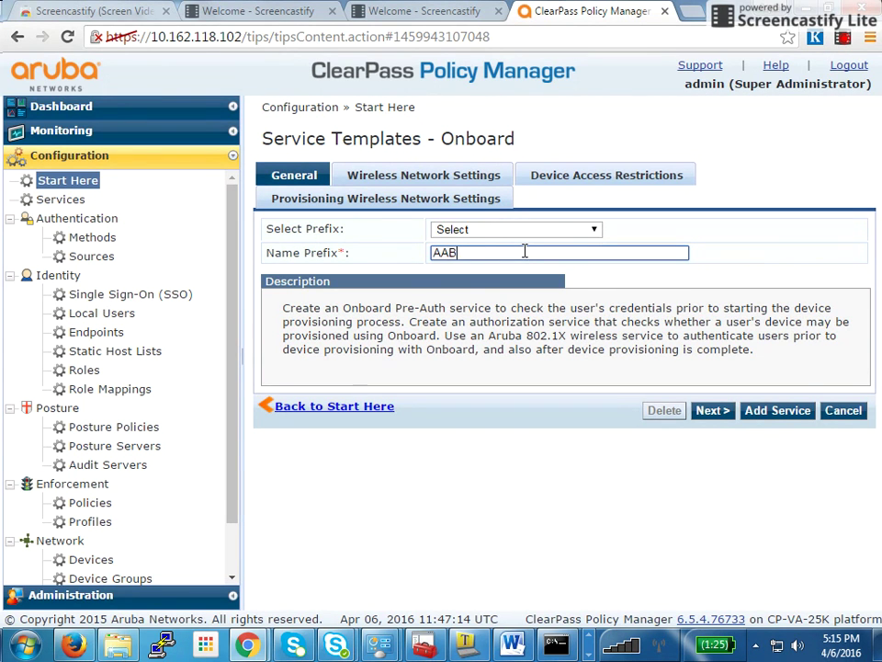
key(BackSpace)
key(BackSpace)
text(AB)
click(705, 414)
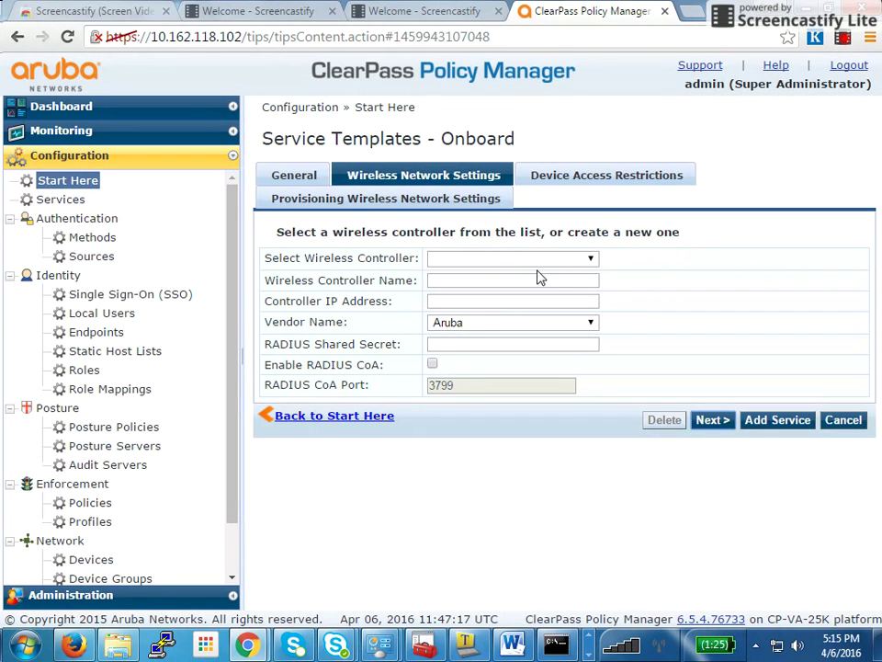
- Select 10.17.171.231 as the wireless controller and accept access on all days of the week
click(510, 265)
click(503, 290)
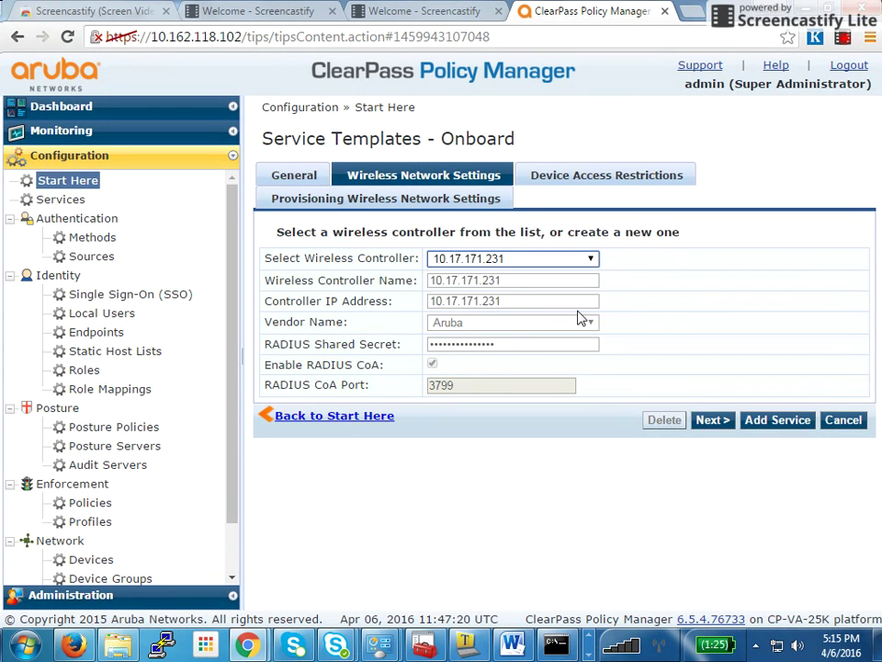
click(710, 419)
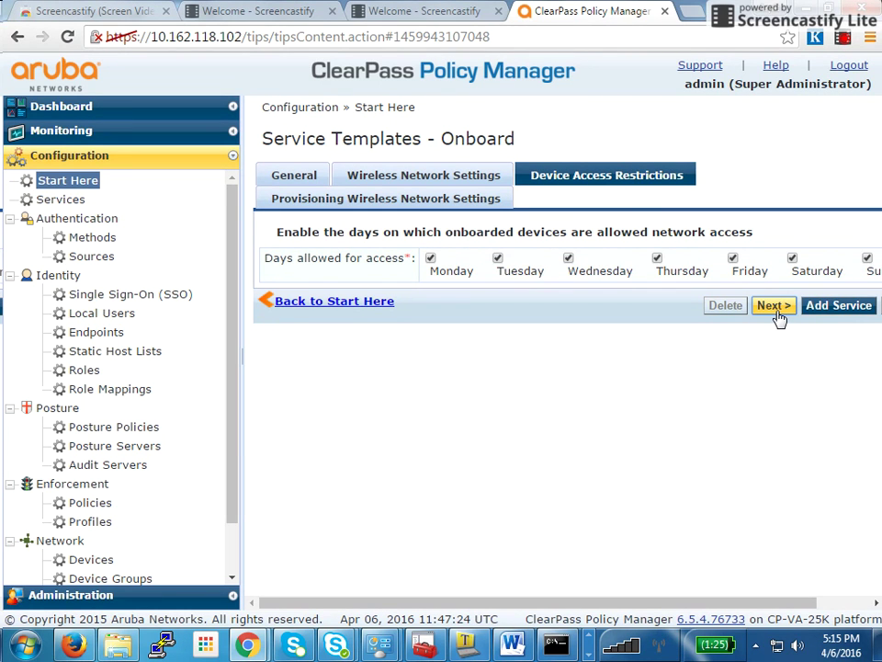
key(ctrl+minus)
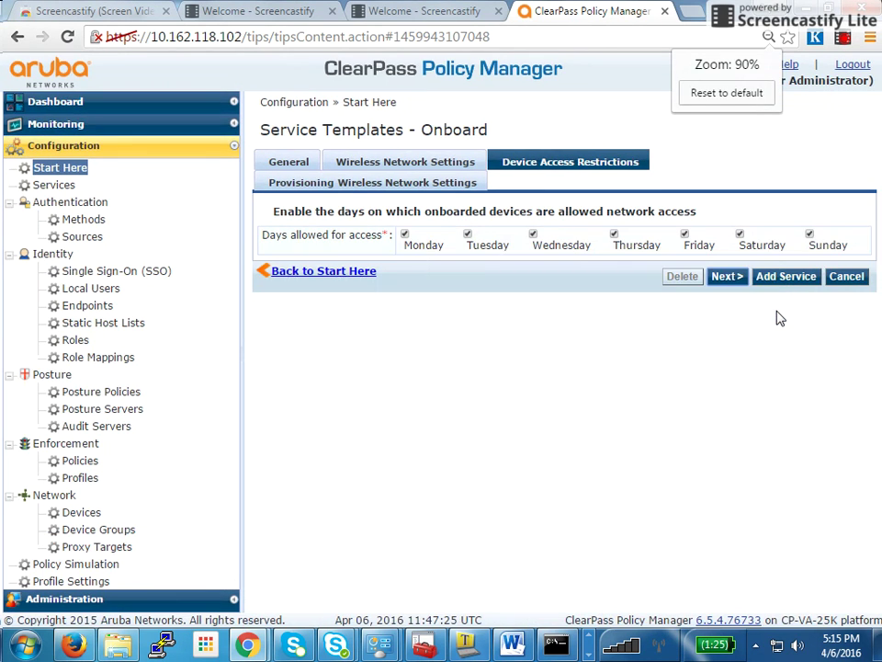
click(731, 280)
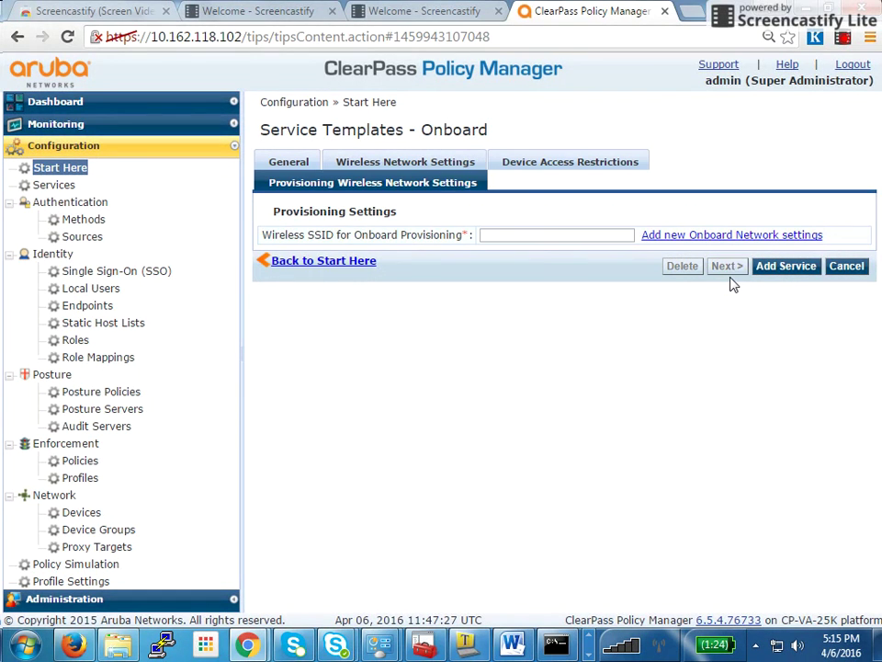
- Set the wireless SSID for Onboard provisioning to AB-dot1x and add the service
click(500, 235)
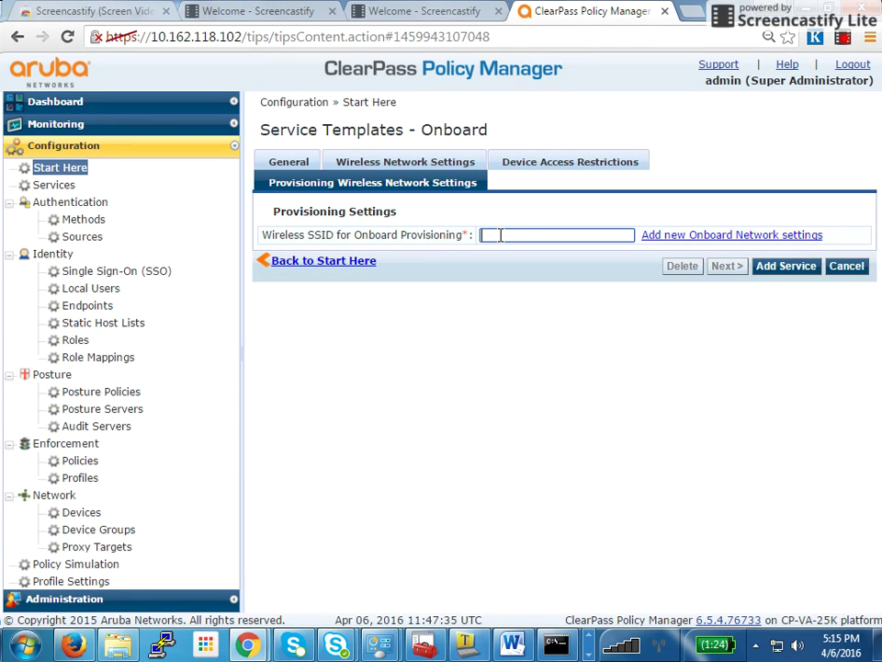
text(AB-dot1x)
click(773, 271)
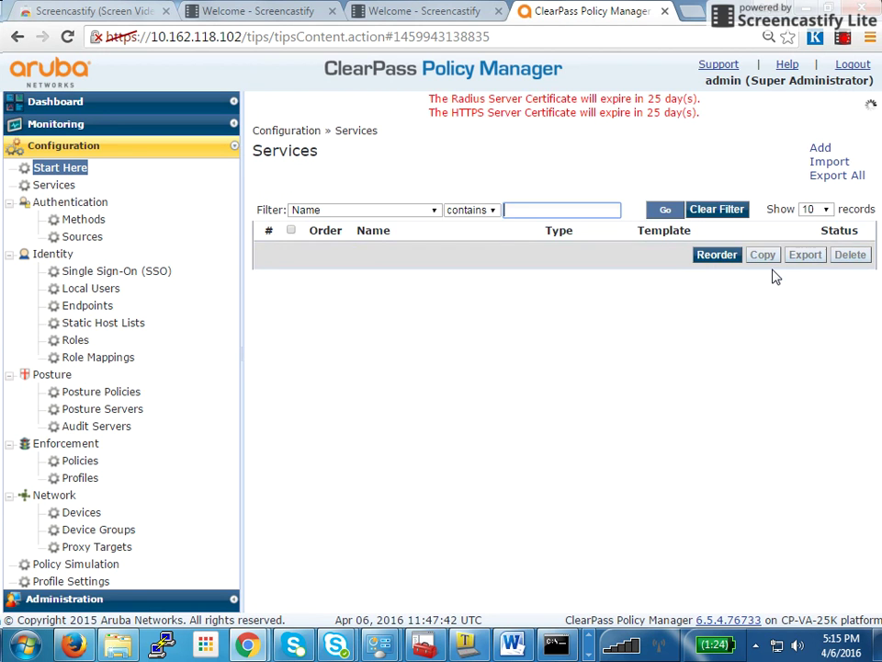
- Open the AB Onboard Provisioning service and review its service rule conditions, including the Aruba-Essid-Name value
scroll(880, 287, down, 2)
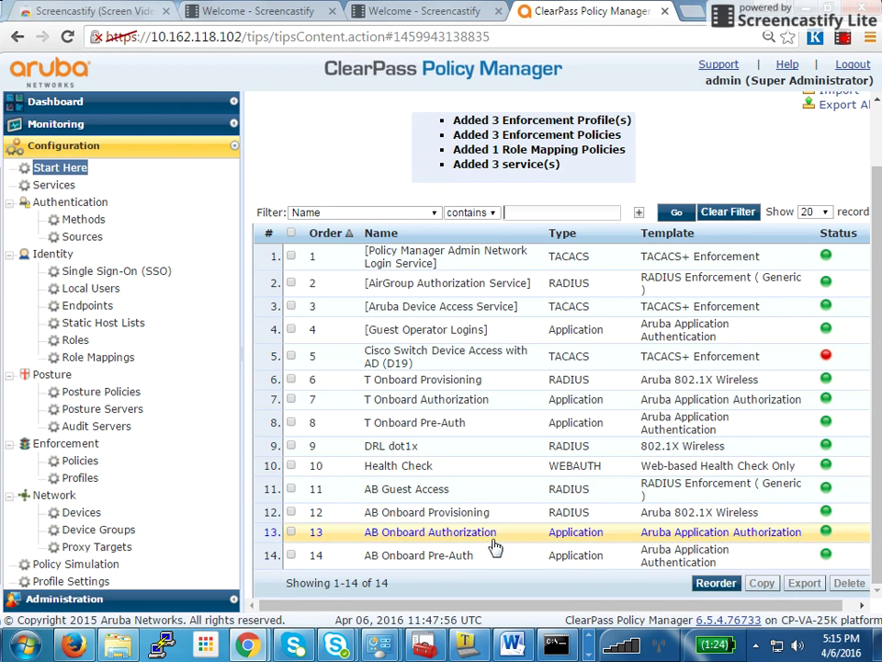
click(562, 515)
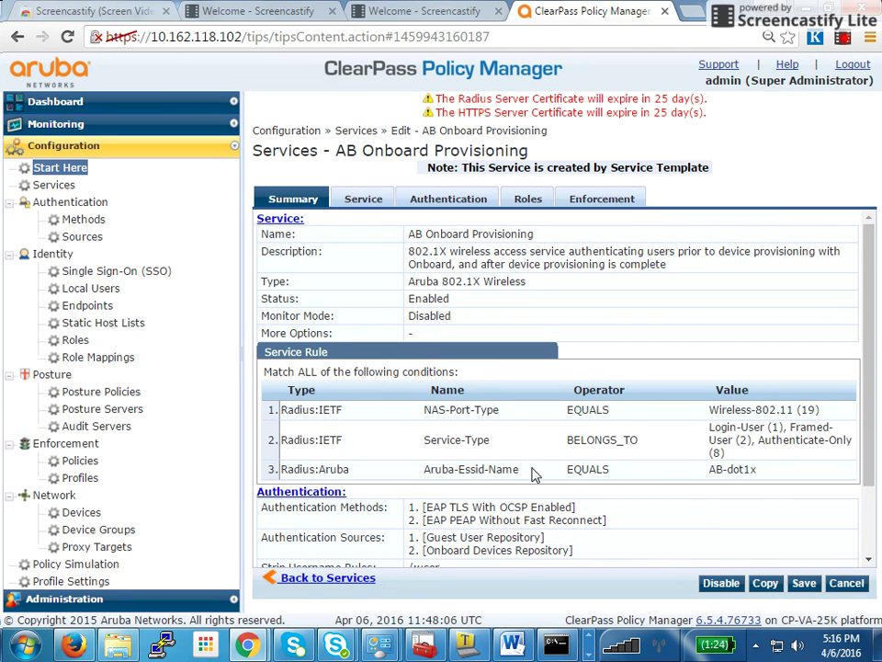
drag(709, 469, 741, 469)
click(756, 470)
click(372, 204)
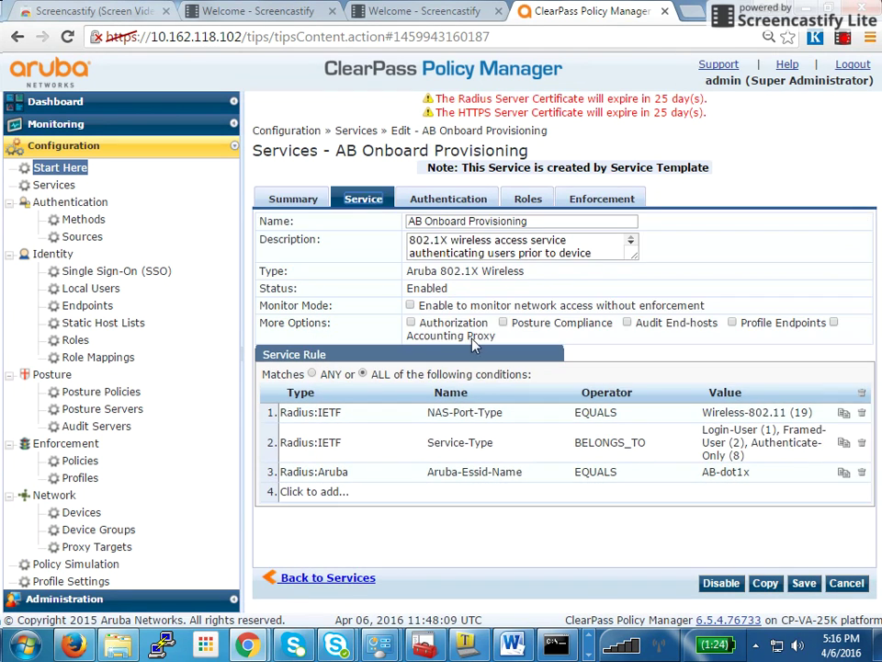
- Examine the authentication methods and the Guest User and Onboard Devices repositories used as the service's authentication sources
click(409, 200)
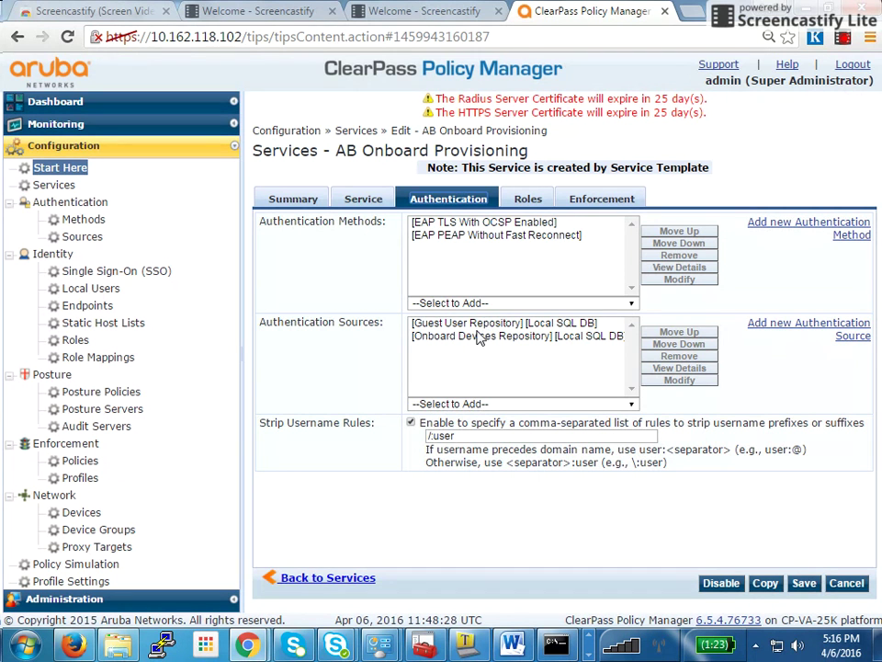
click(481, 328)
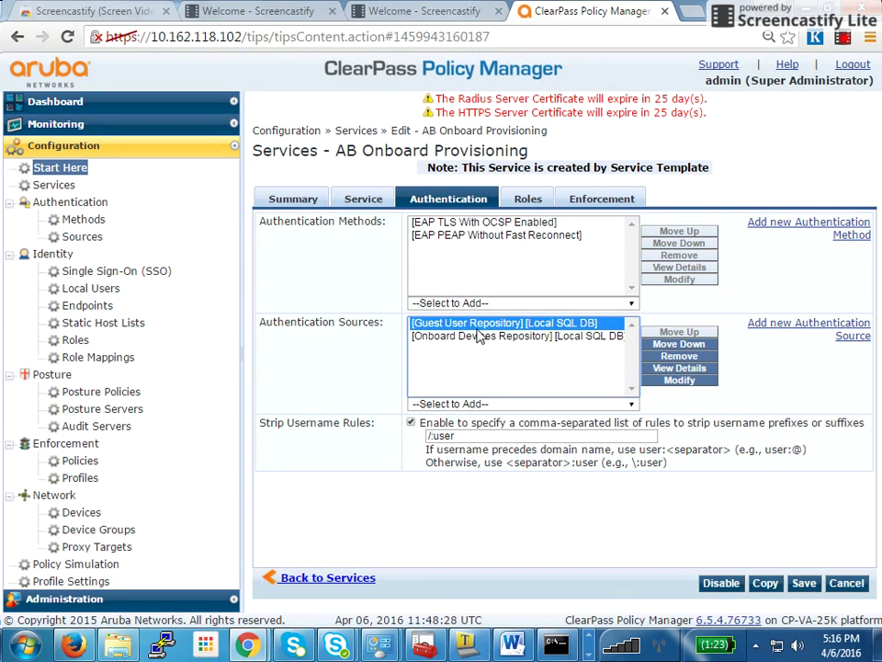
click(479, 338)
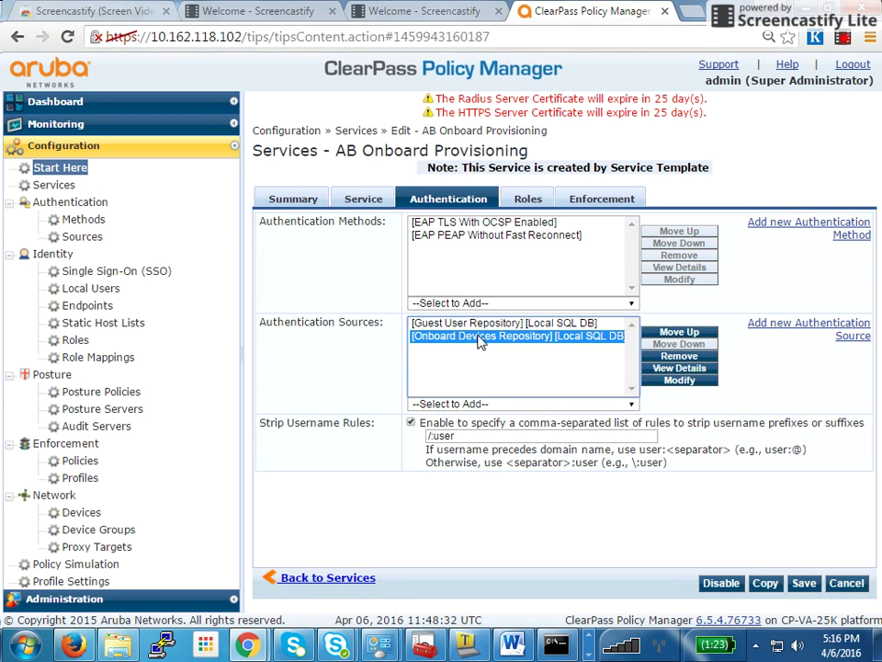
click(472, 403)
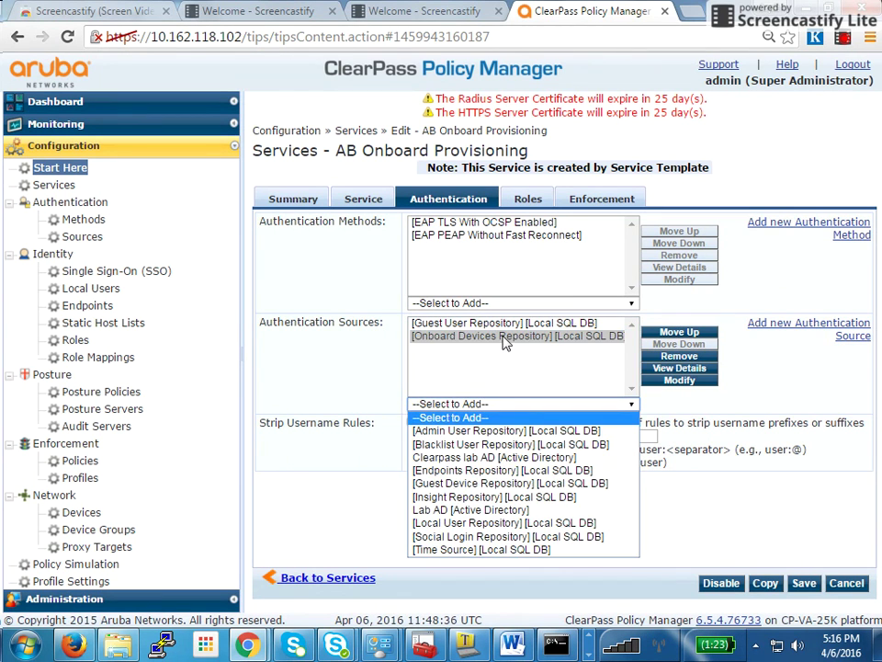
click(503, 342)
key(Up)
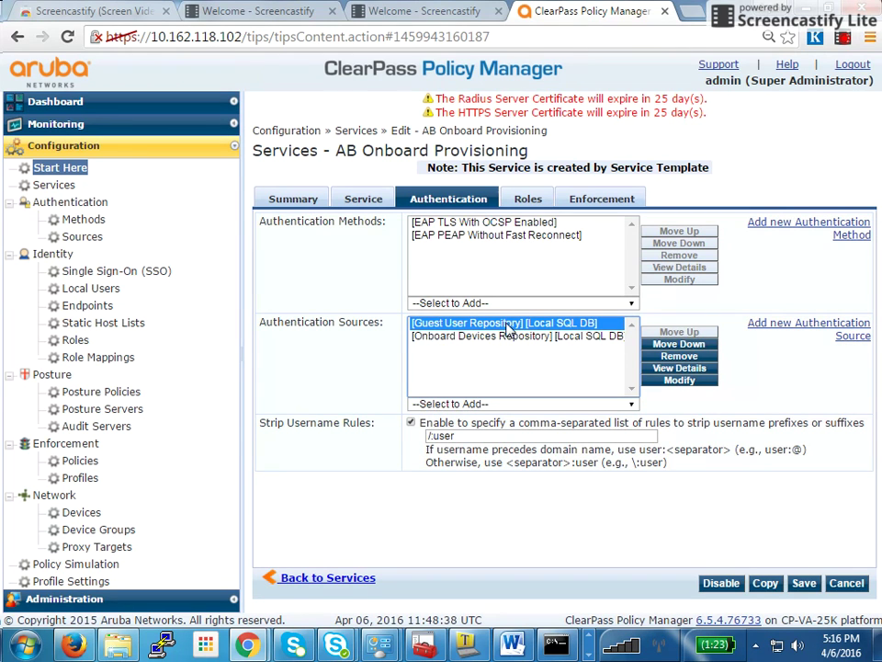
click(500, 337)
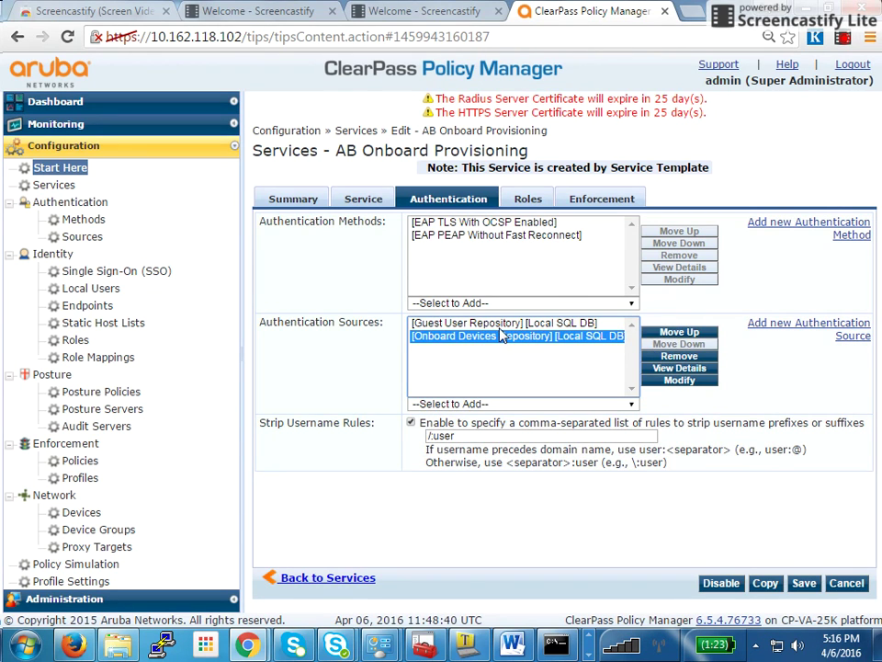
click(504, 325)
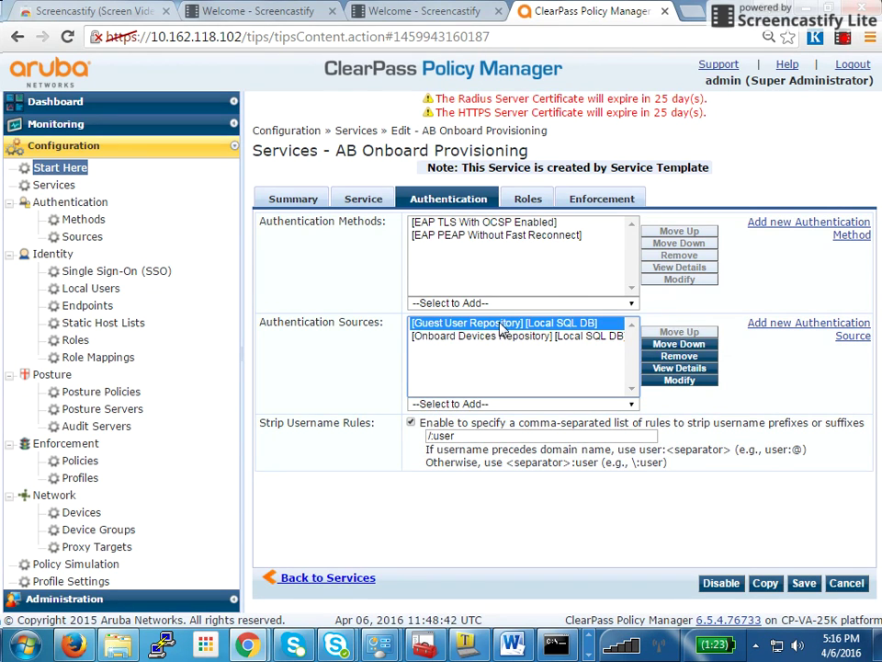
- Replace the Guest User Repository authentication source with the Local User Repository and place it first in the order
click(482, 405)
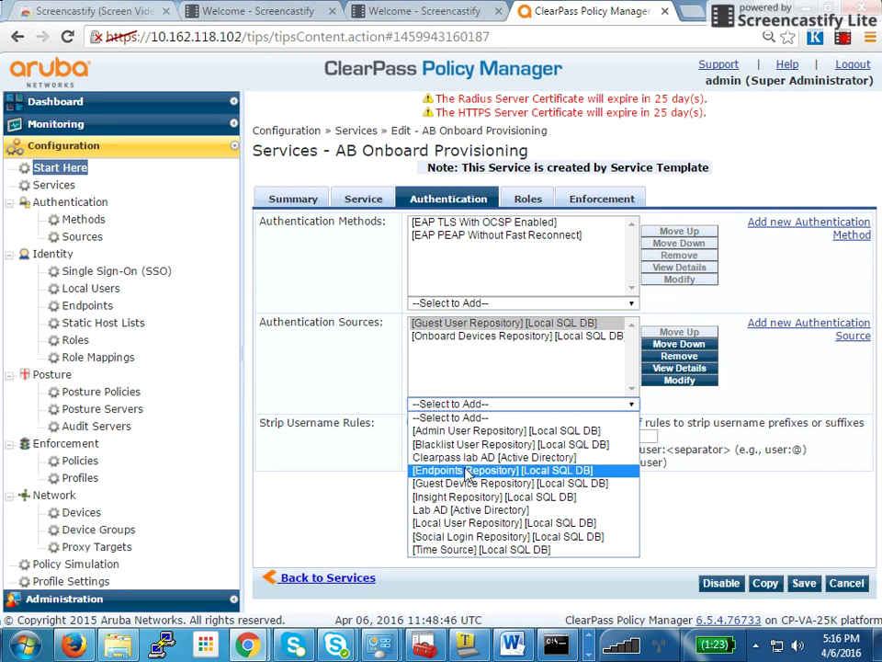
click(457, 524)
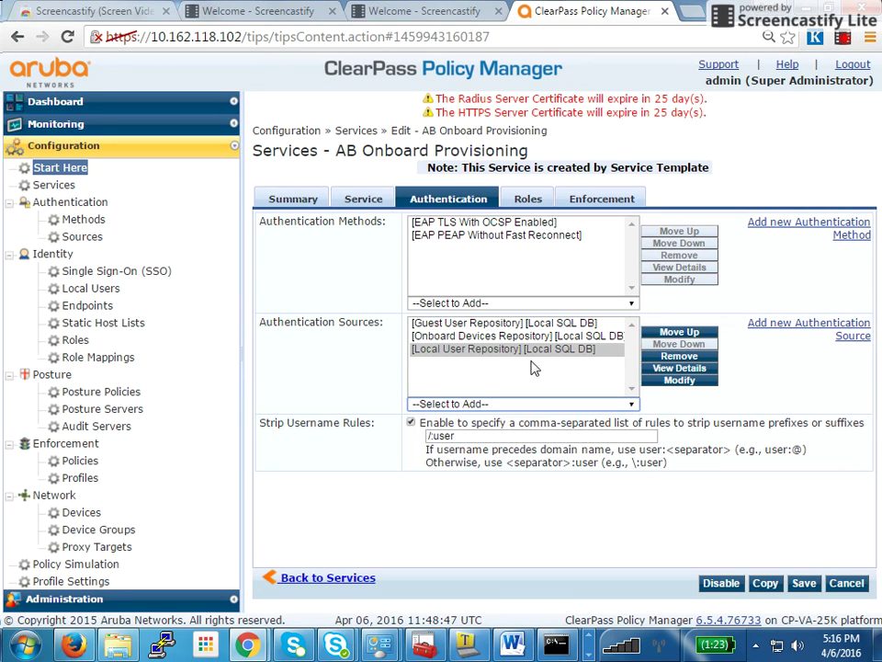
click(516, 323)
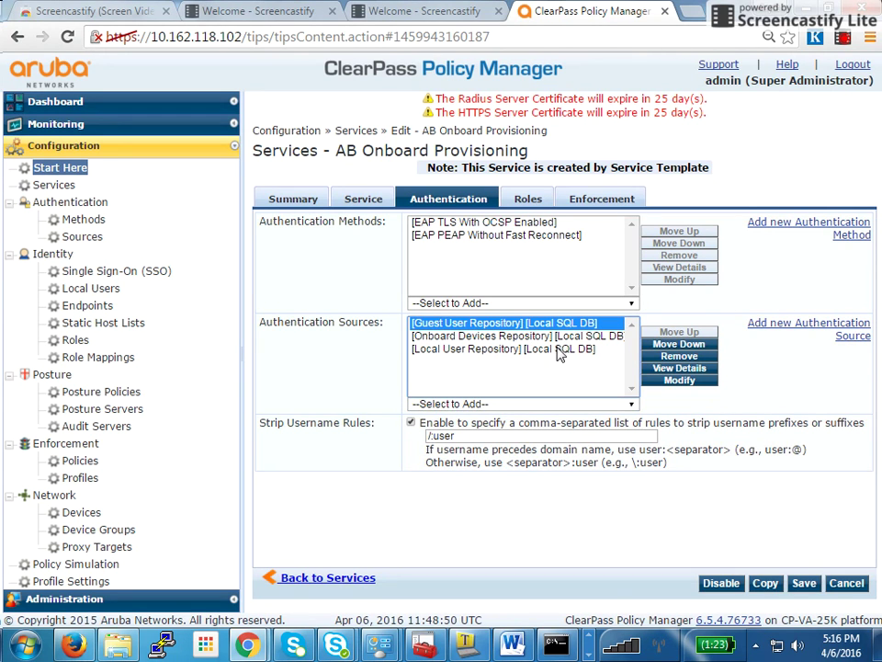
click(679, 356)
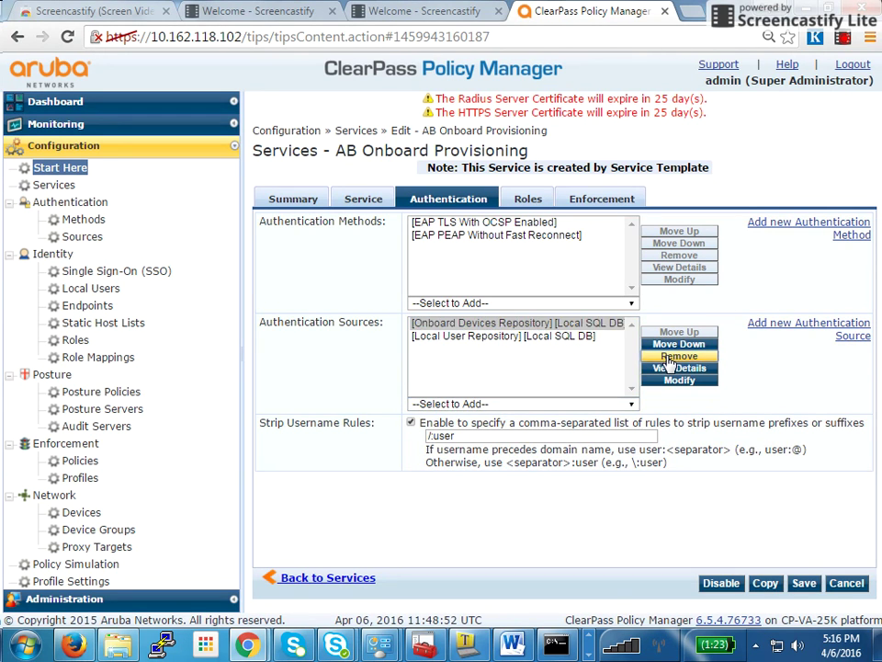
click(567, 338)
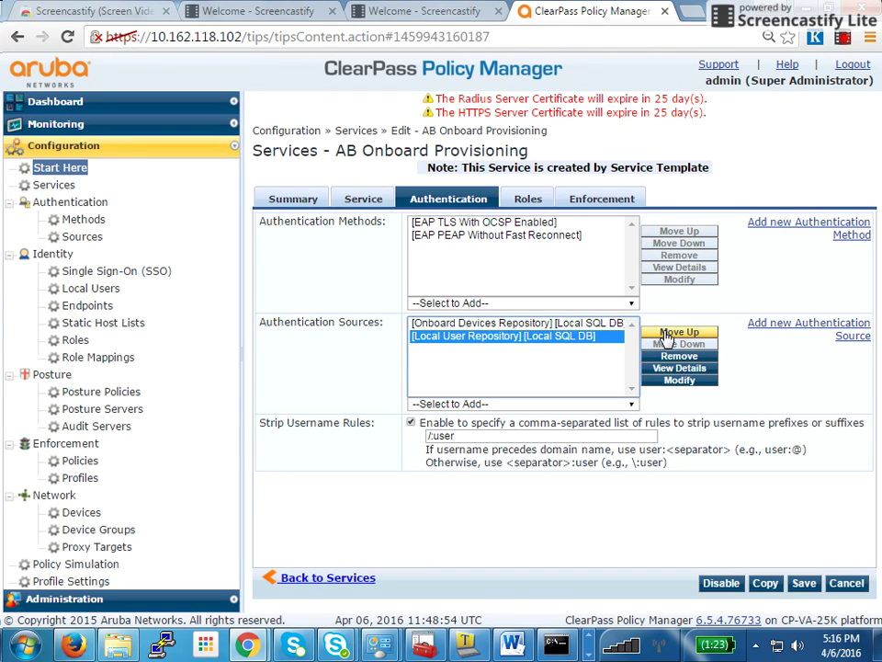
click(678, 334)
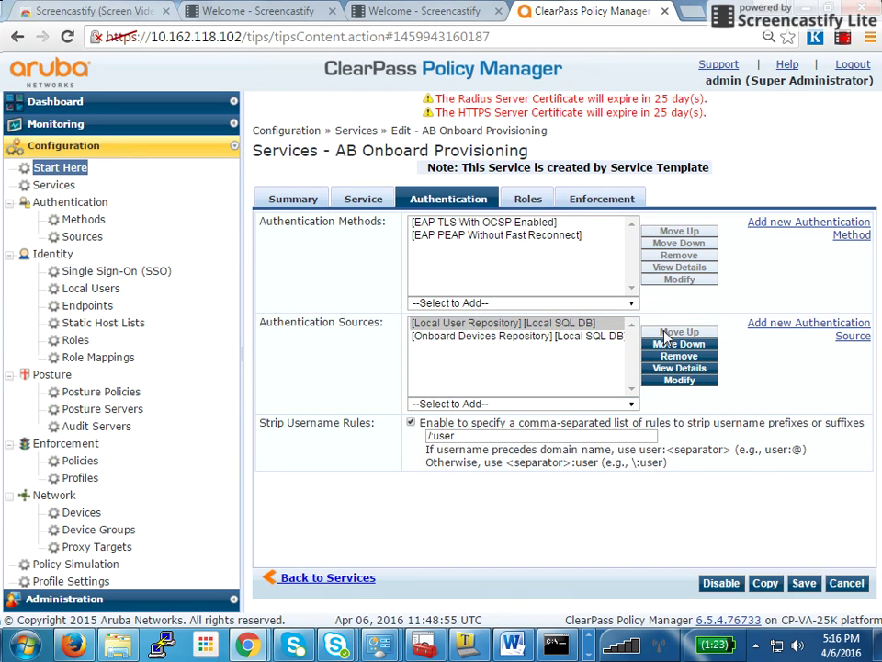
- Review the service's role and enforcement settings, comparing the conditions that assign the Post-Provisioning and Pre-Provisioning profiles
click(529, 203)
click(586, 201)
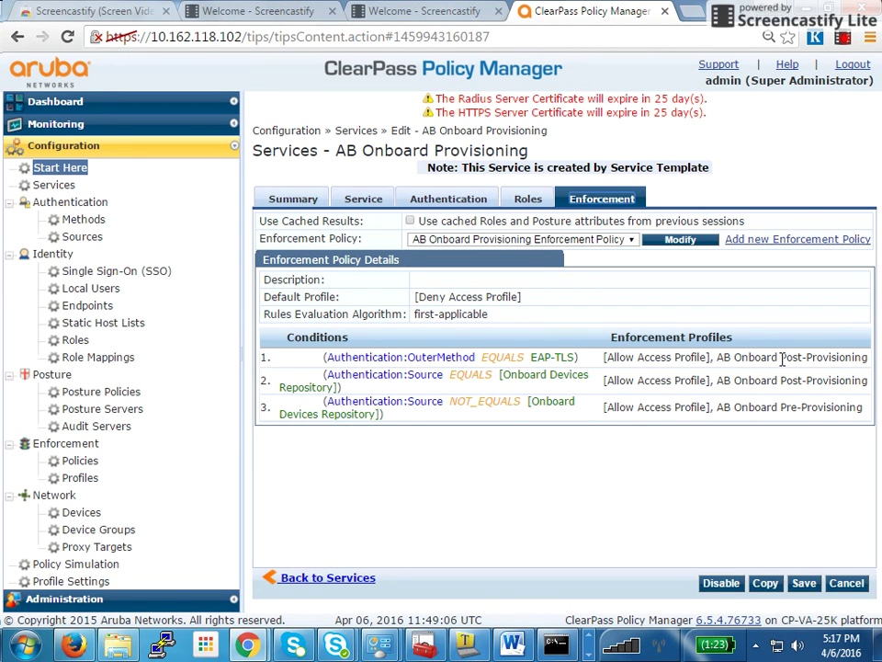
drag(780, 357, 851, 357)
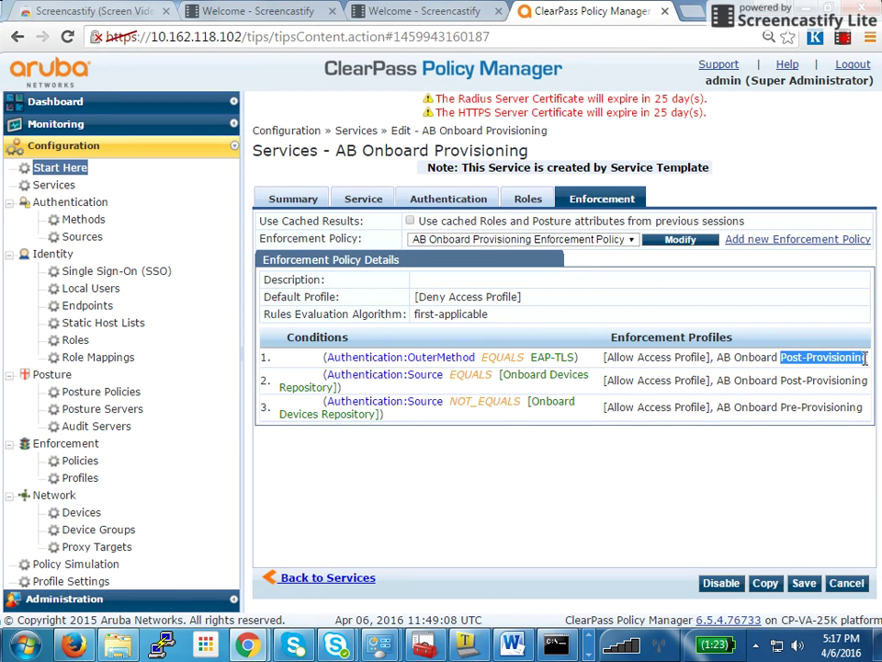
click(778, 382)
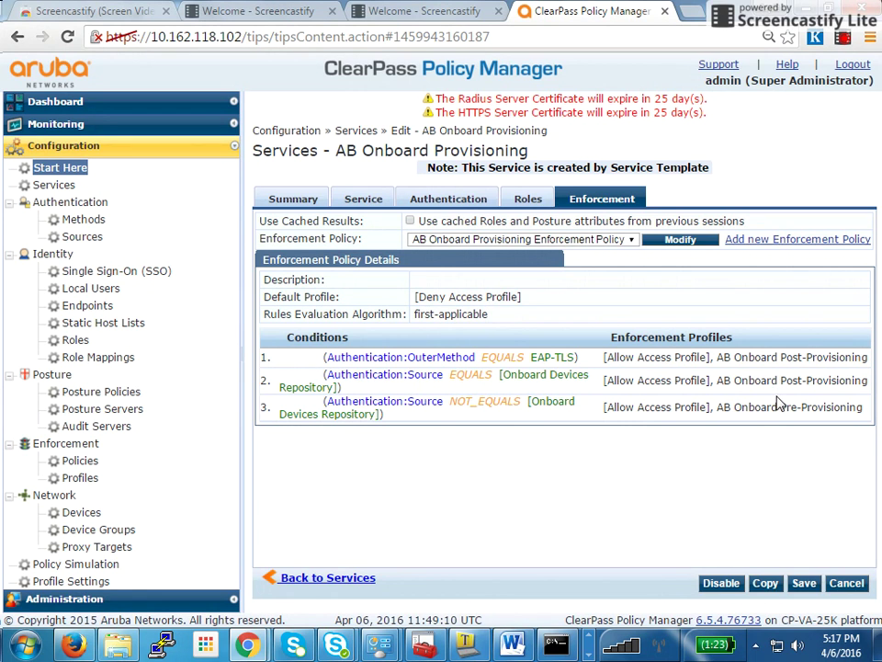
drag(778, 407, 865, 406)
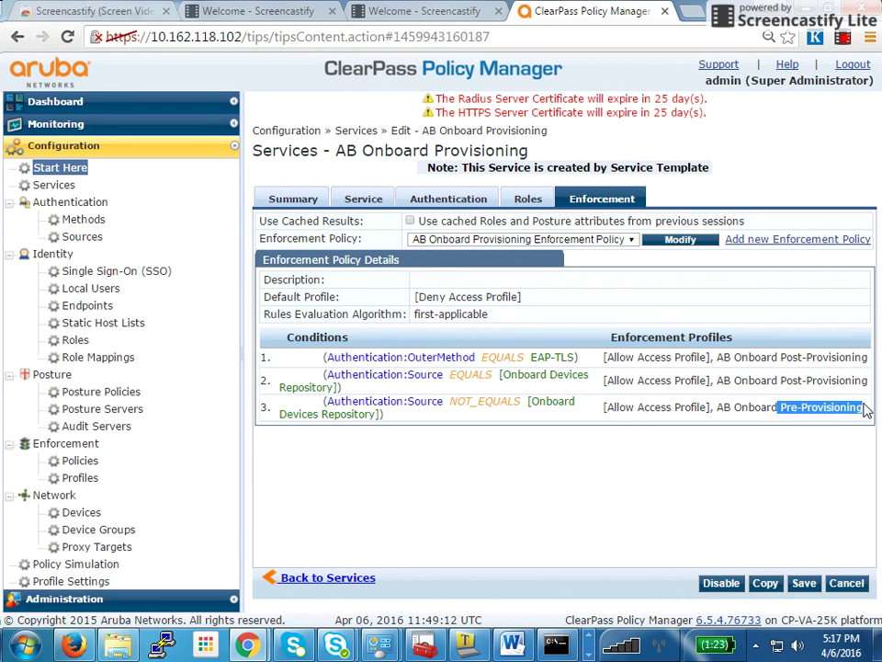
click(555, 516)
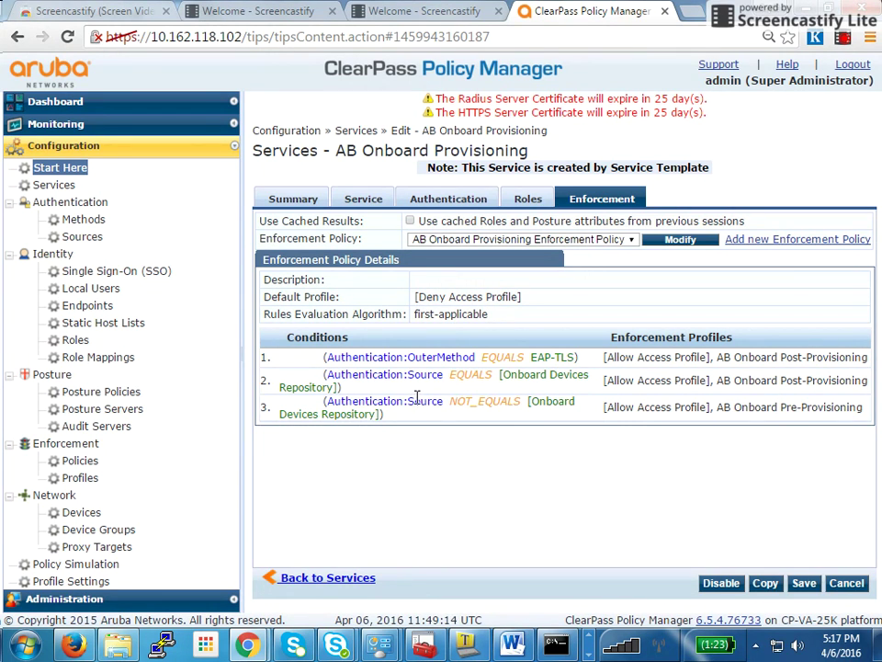
- Examine the enforcement policy's EAP-TLS and Onboard Devices Repository conditions together with the Post-Provisioning and Pre-Provisioning profiles they assign
drag(404, 401, 414, 421)
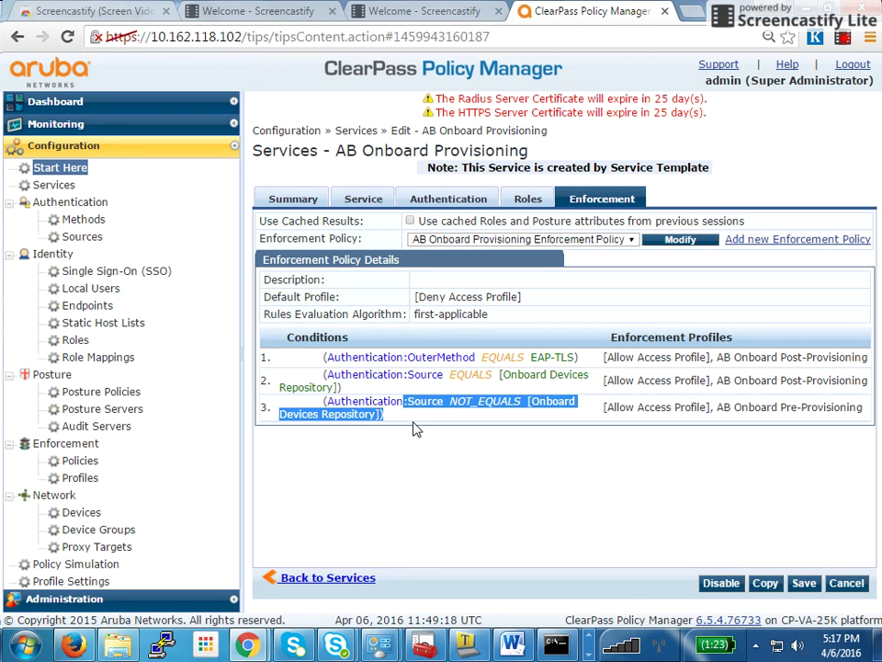
click(526, 401)
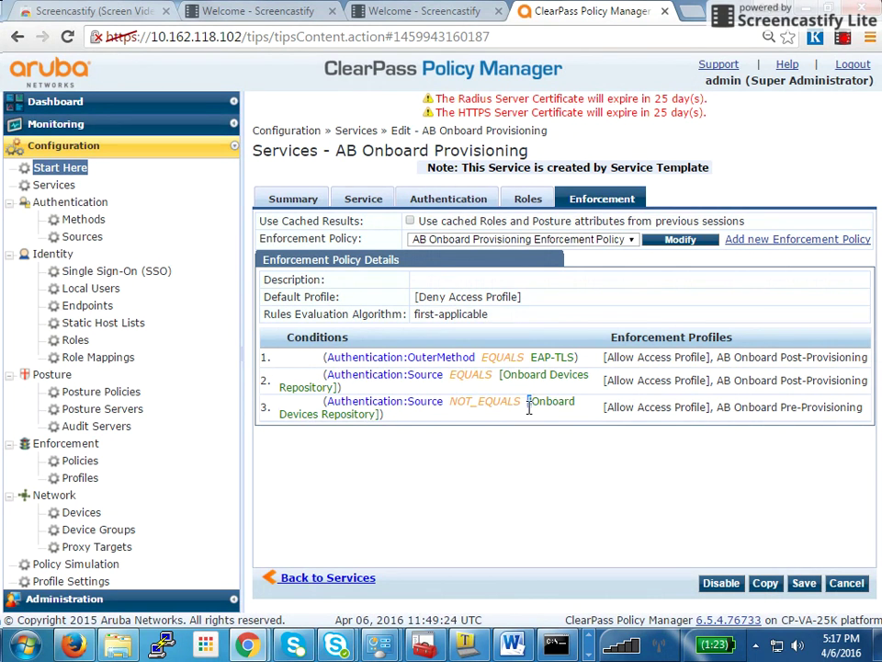
drag(528, 404, 529, 416)
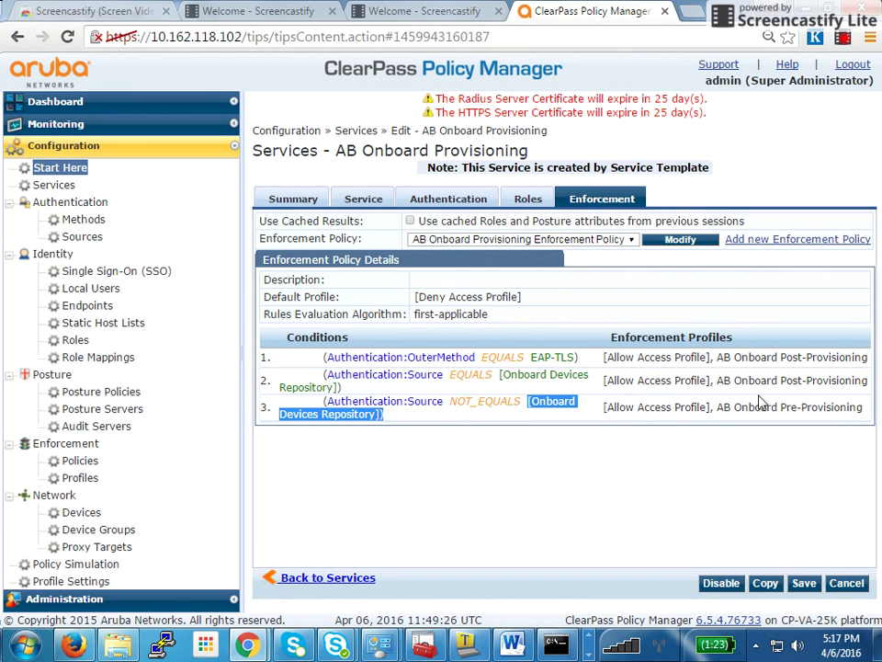
drag(732, 408, 867, 428)
click(714, 493)
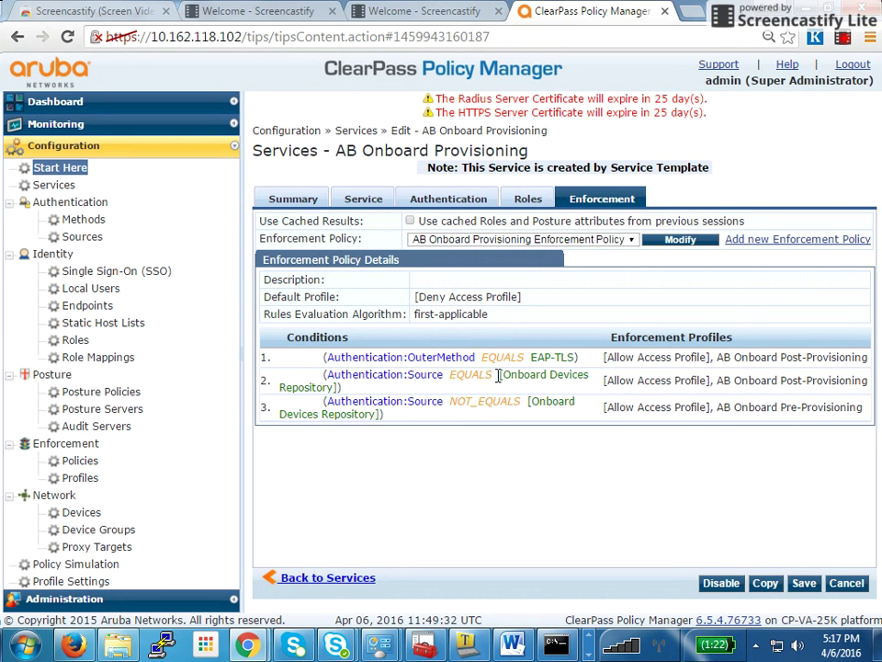
drag(502, 374, 505, 384)
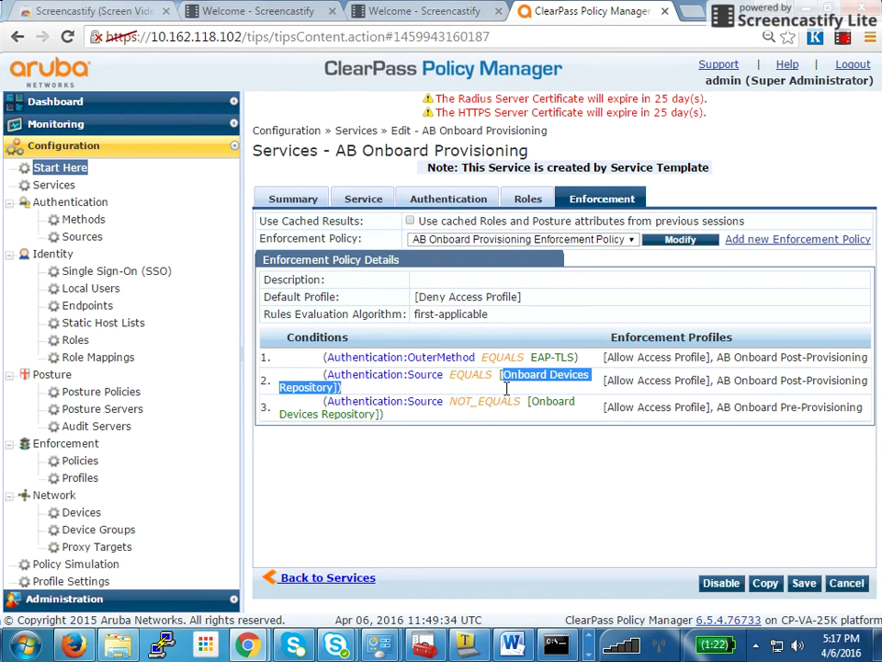
drag(482, 357, 591, 356)
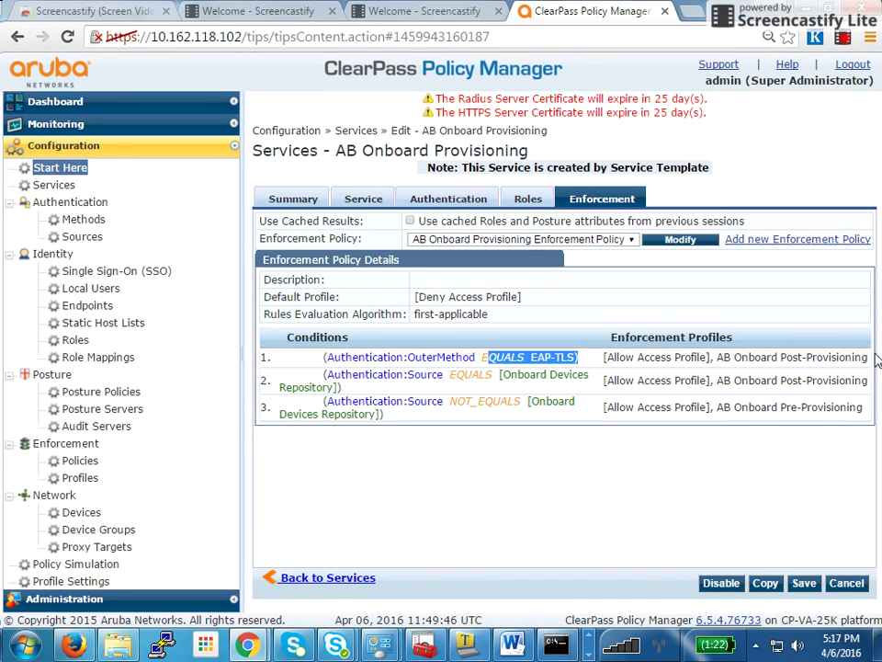
drag(734, 356, 868, 357)
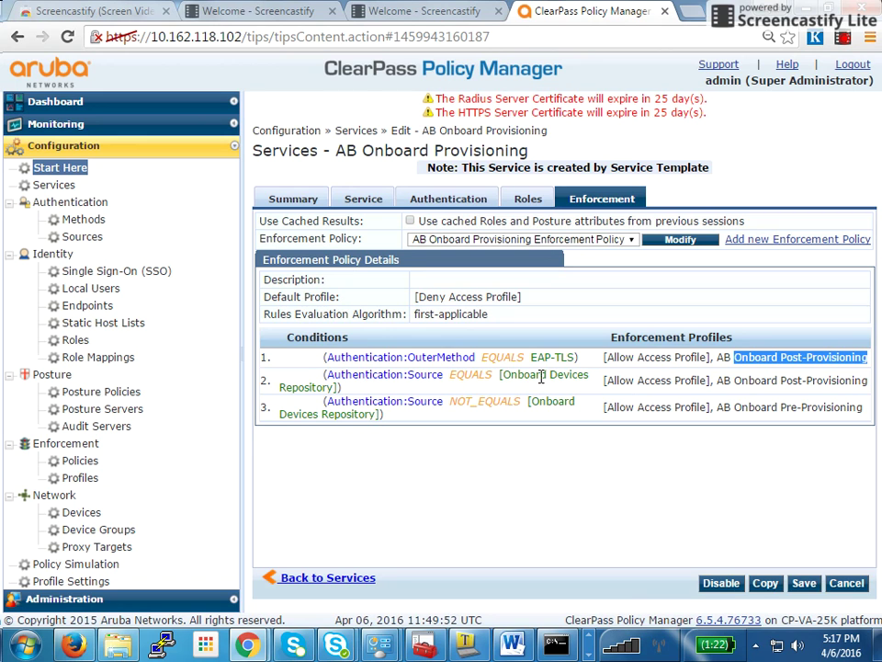
drag(500, 373, 503, 386)
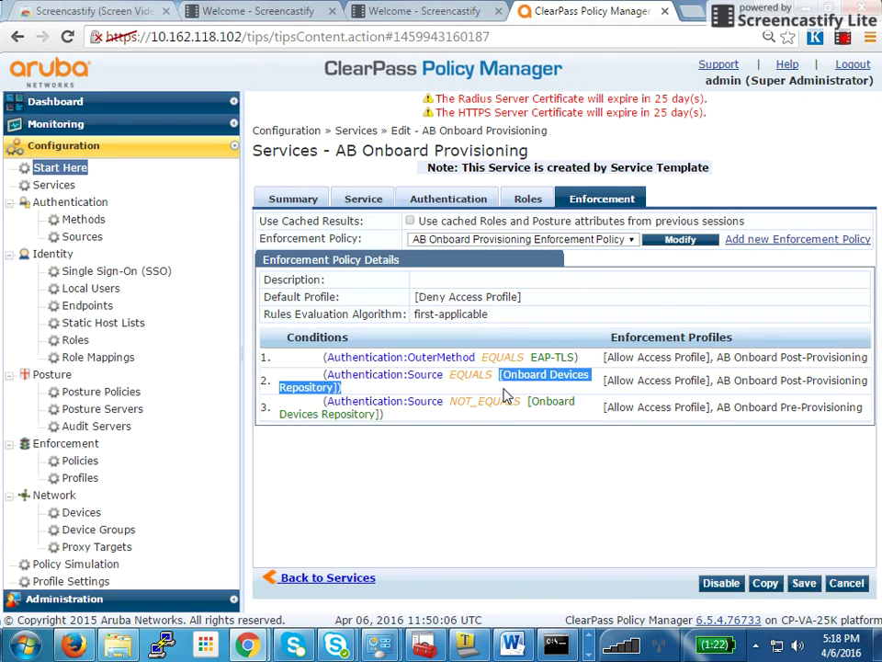
- Save the AB Onboard Provisioning service, and view the summary of the AB Onboard Authorization service before returning to the services list
click(616, 469)
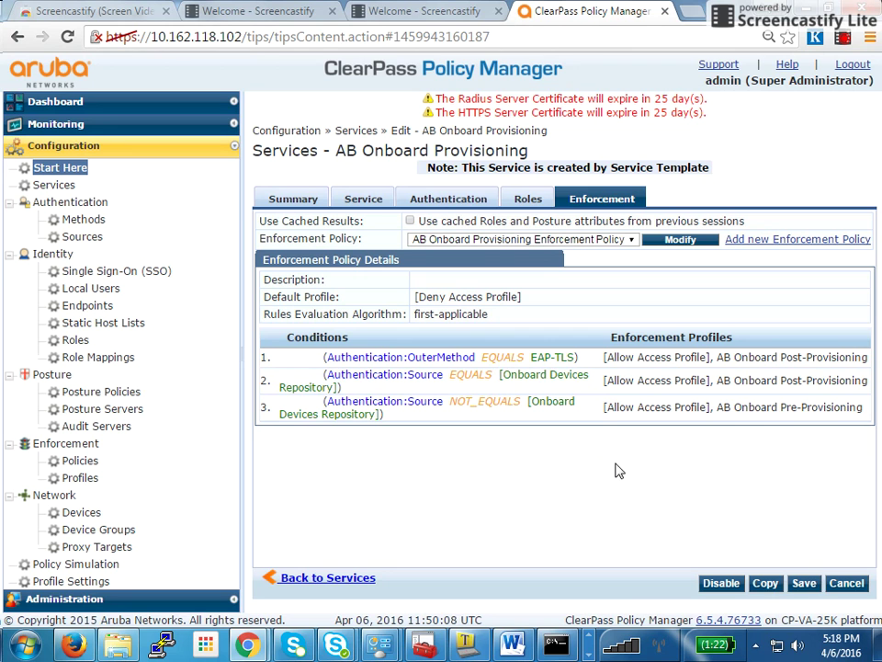
click(802, 582)
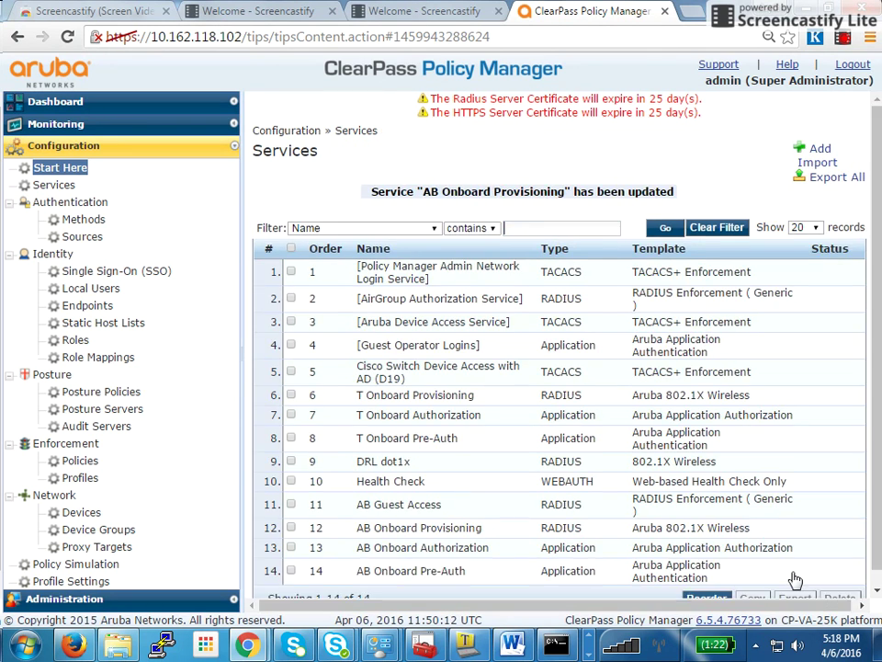
scroll(851, 437, down, 1)
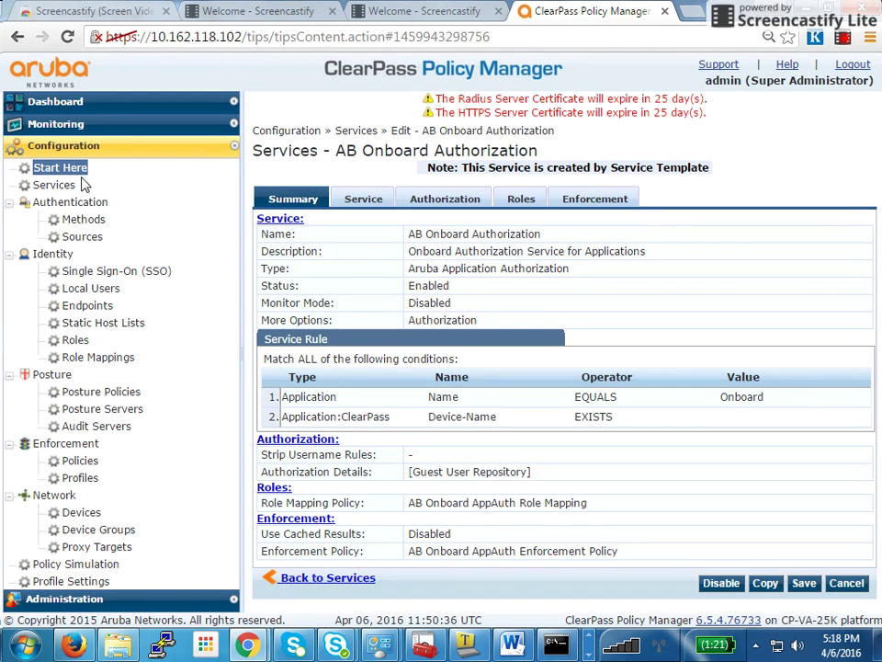
click(17, 37)
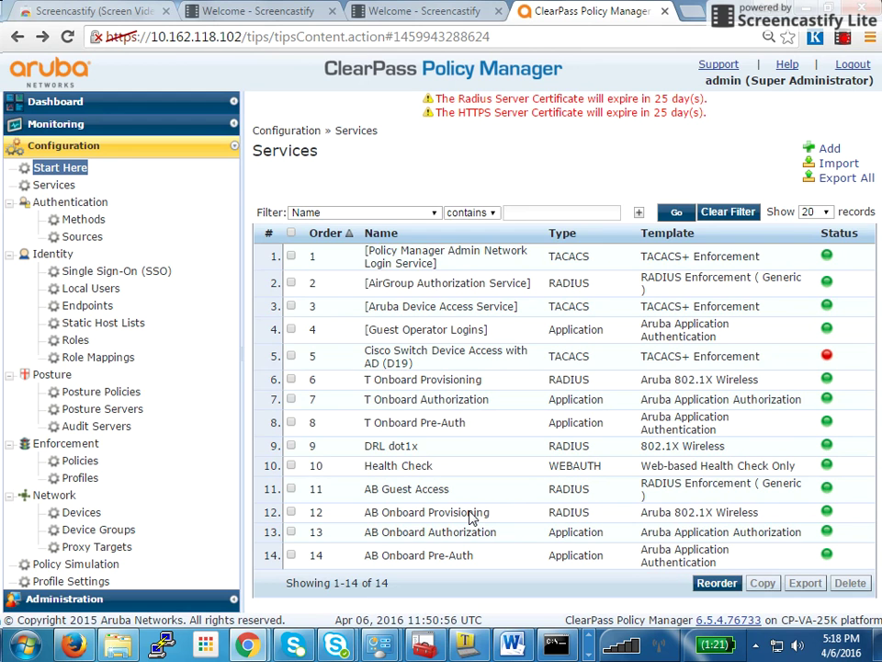
- Reopen the AB Onboard Provisioning service and review the enforcement profiles assigned by its EAP-TLS condition
click(471, 517)
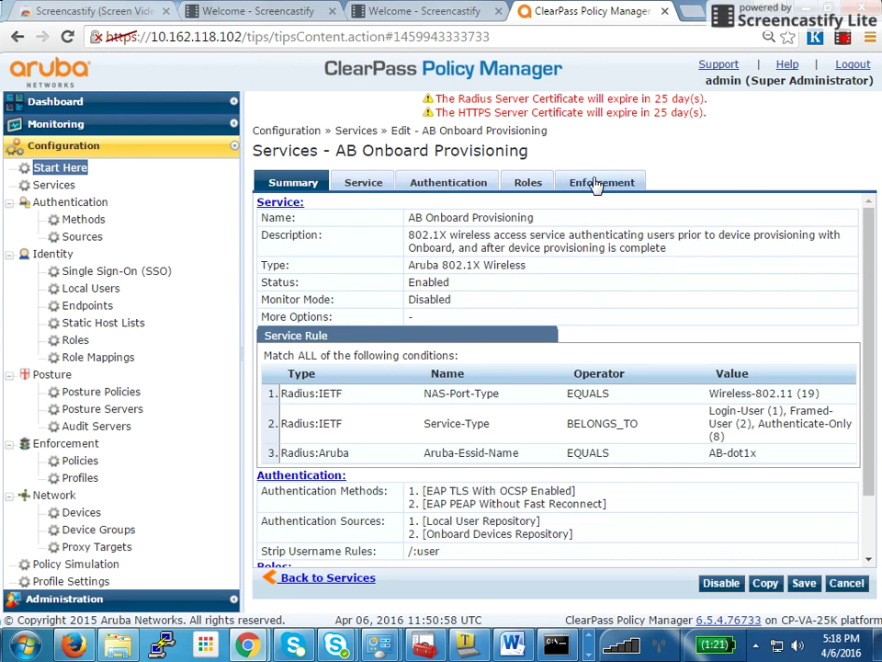
click(597, 183)
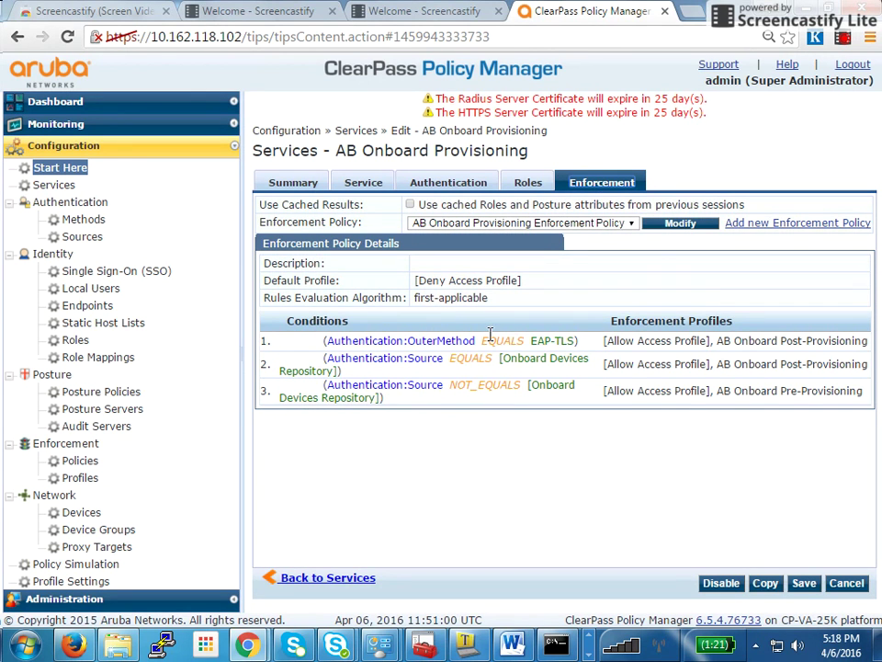
drag(487, 341, 723, 355)
click(711, 339)
double_click(724, 341)
drag(837, 341, 859, 347)
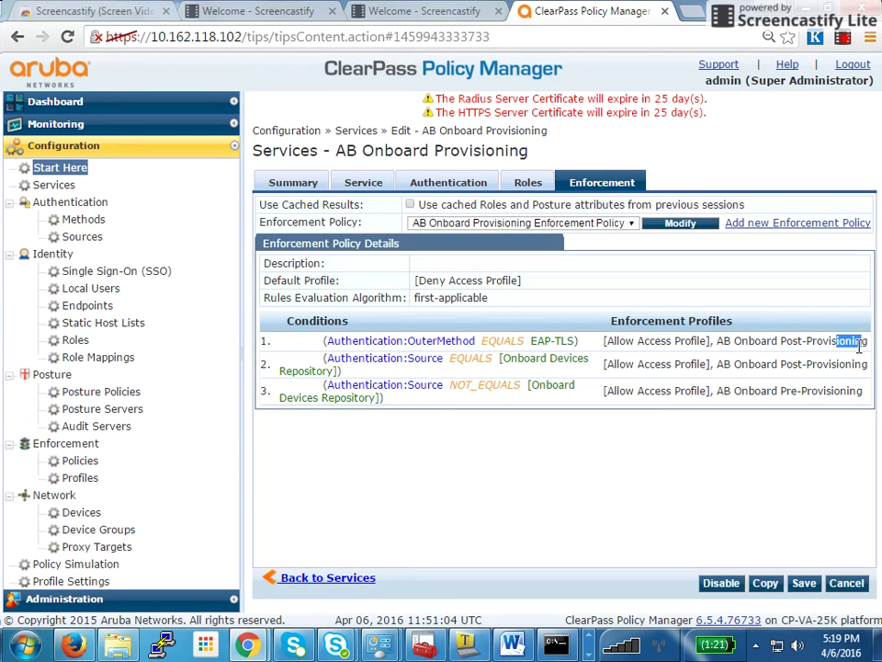
click(758, 339)
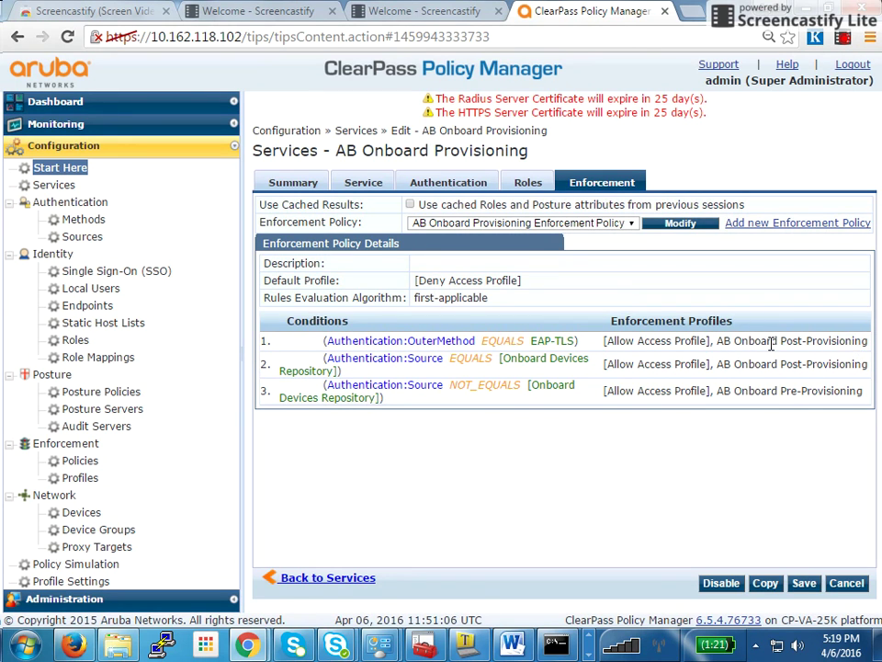
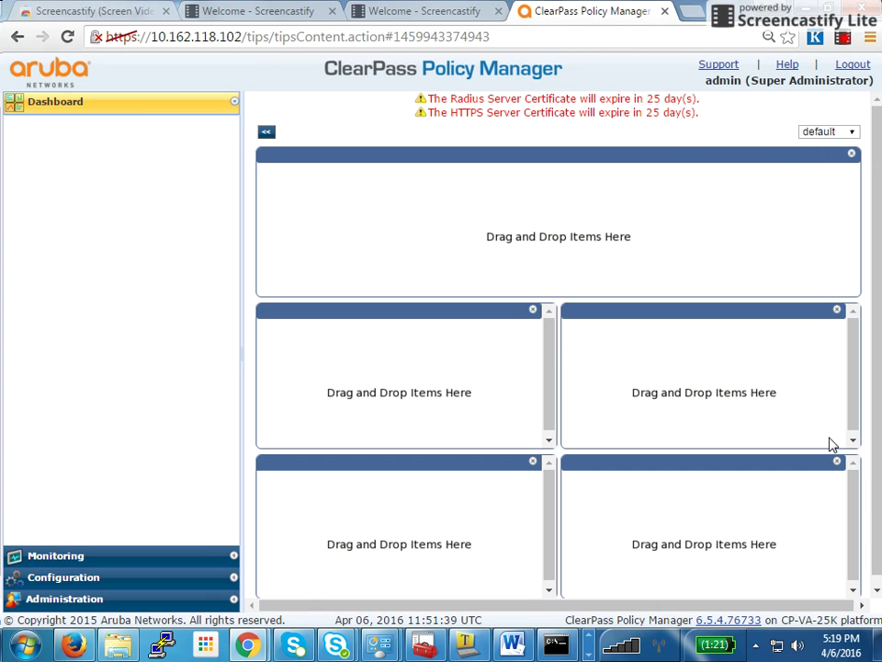
- Open ClearPass Onboard from the Policy Manager dashboard and display its list of configured networks
scroll(541, 522, down, 1)
click(356, 585)
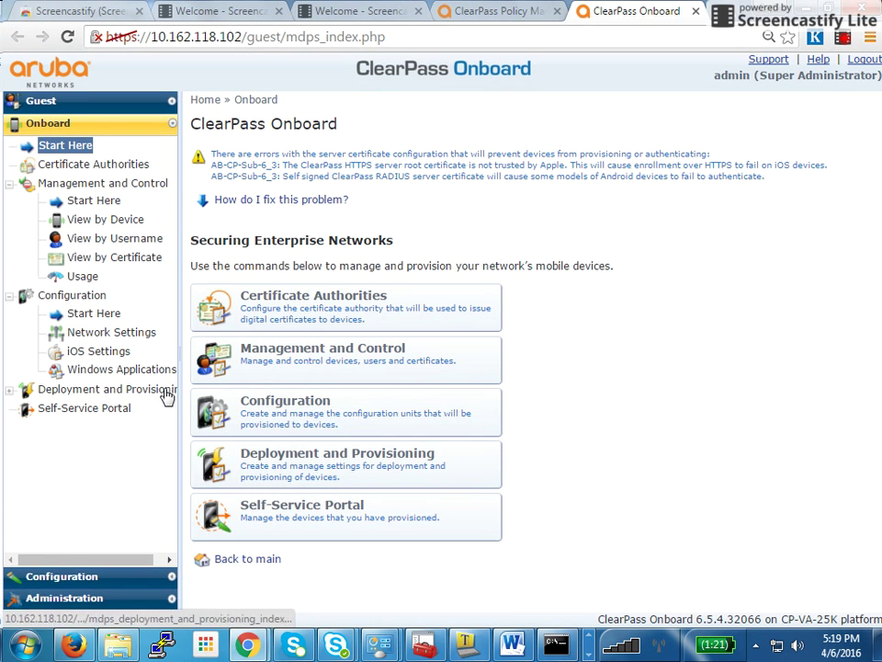
click(98, 334)
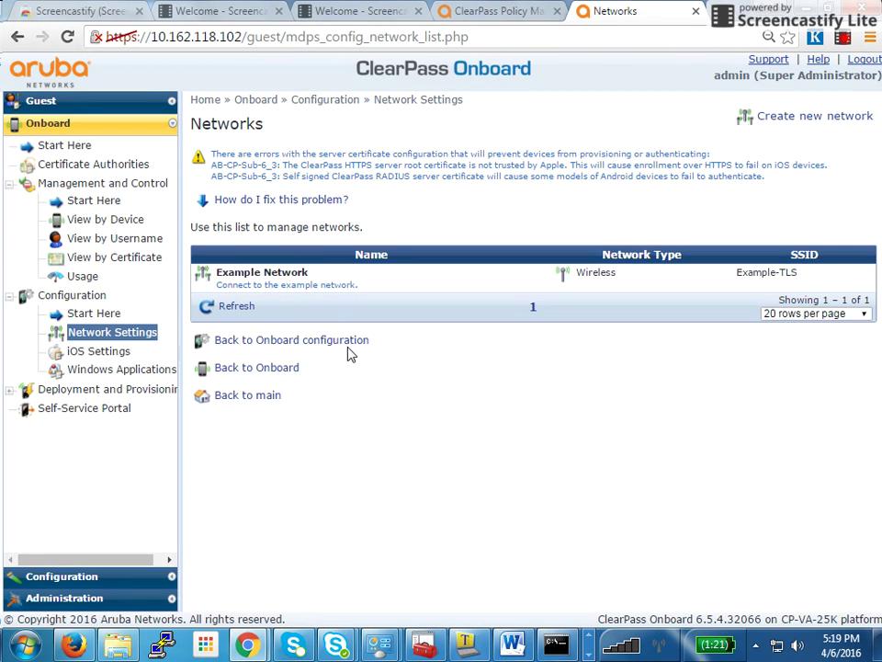
- Edit the Example Network, renaming it AB and setting its SSID to AB-dot1x, and continue to the enterprise protocols
click(319, 285)
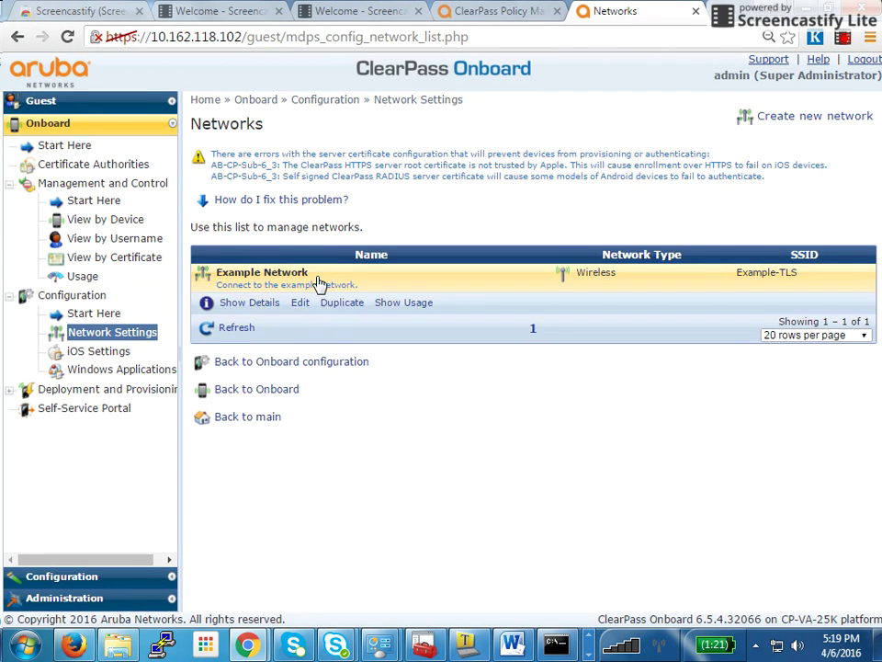
click(313, 303)
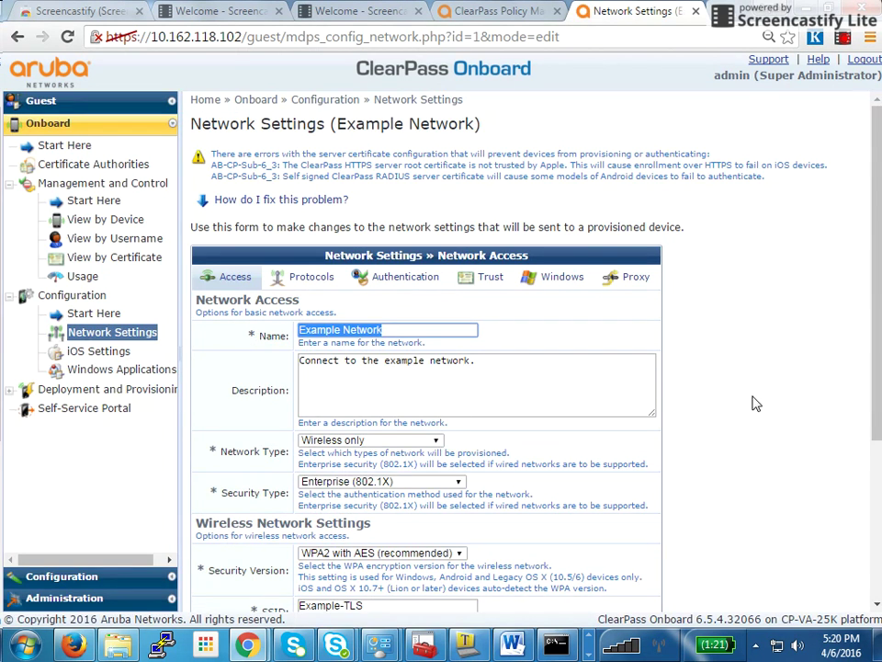
scroll(809, 349, down, 3)
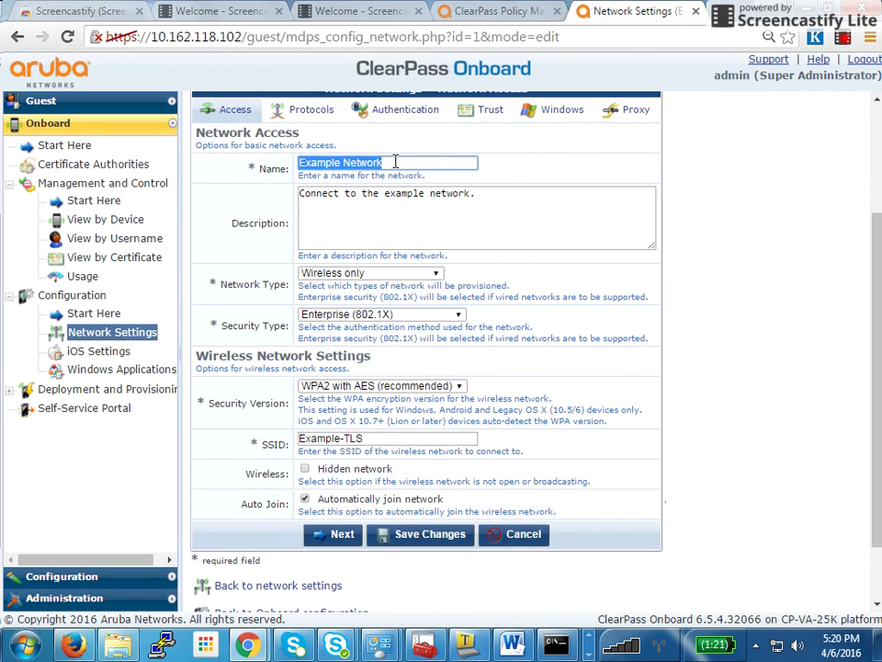
text(AB)
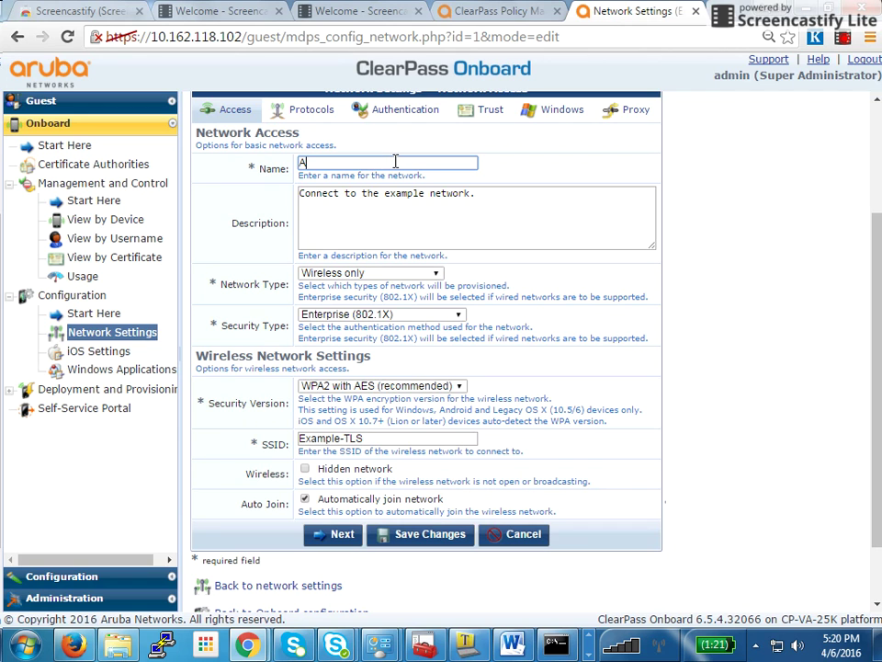
triple_click(368, 437)
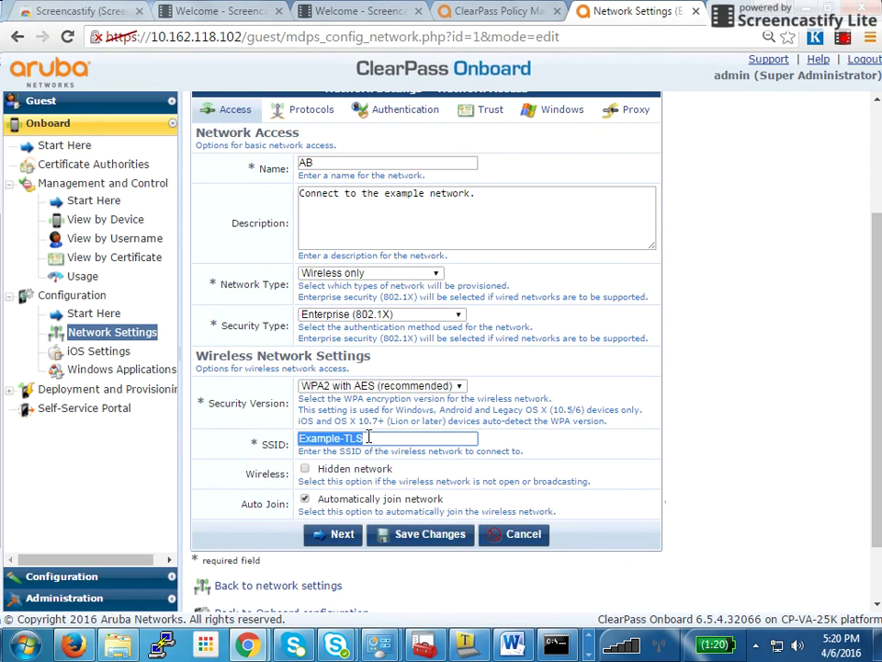
text(AB-dot)
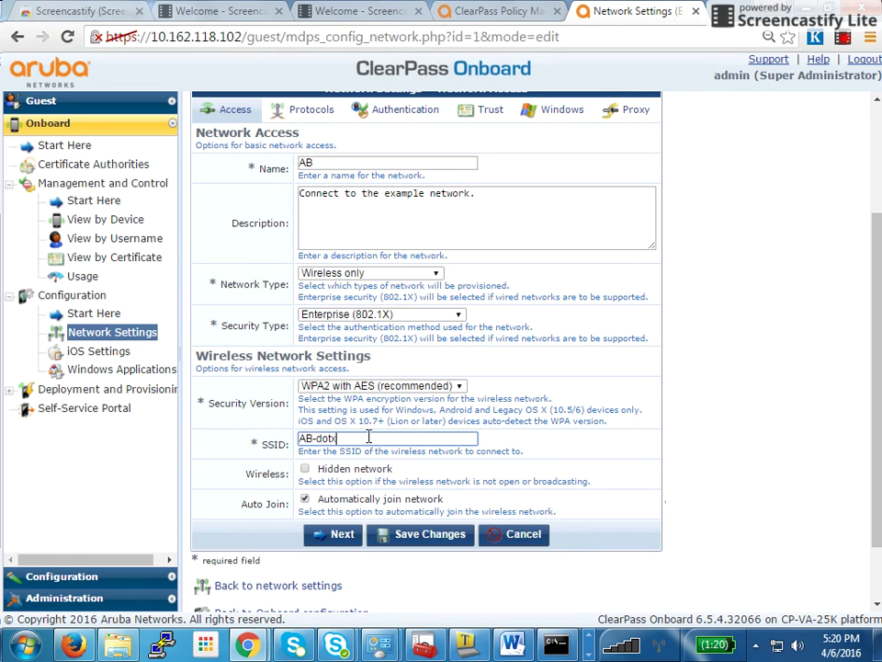
text(1x)
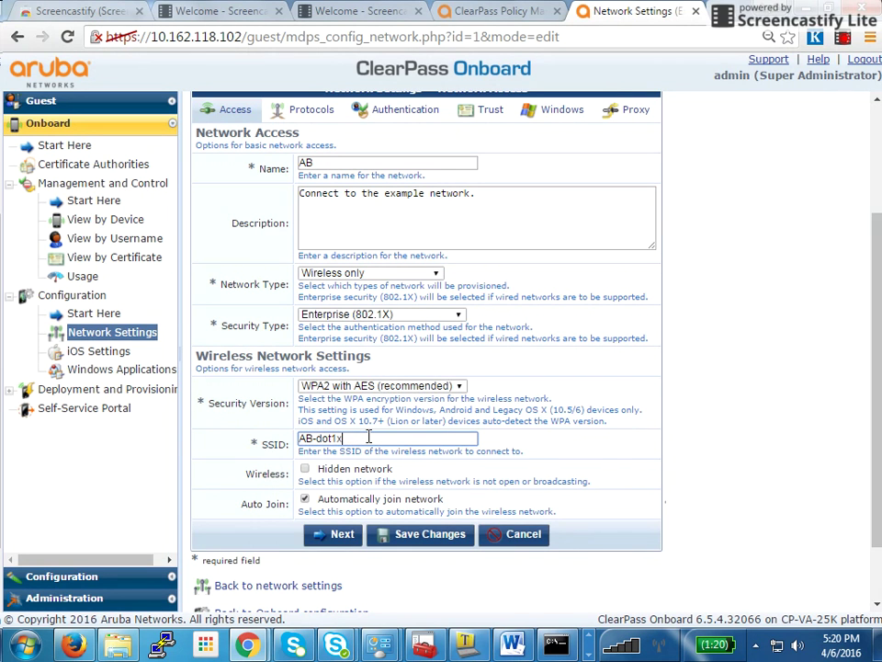
click(333, 541)
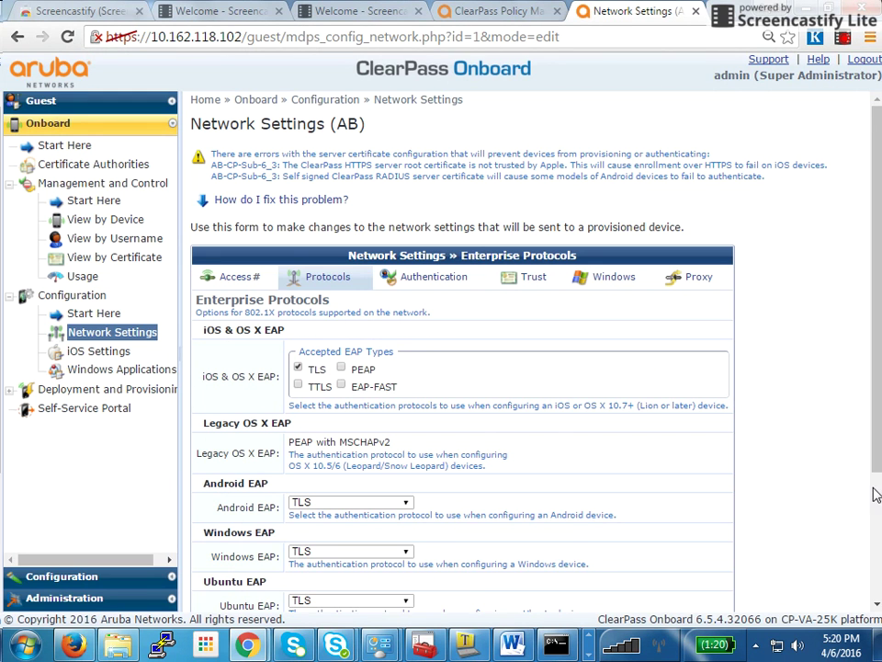
- Check the EAP protocol settings for each platform, keep TLS for Android, and save the AB network settings
scroll(877, 487, down, 3)
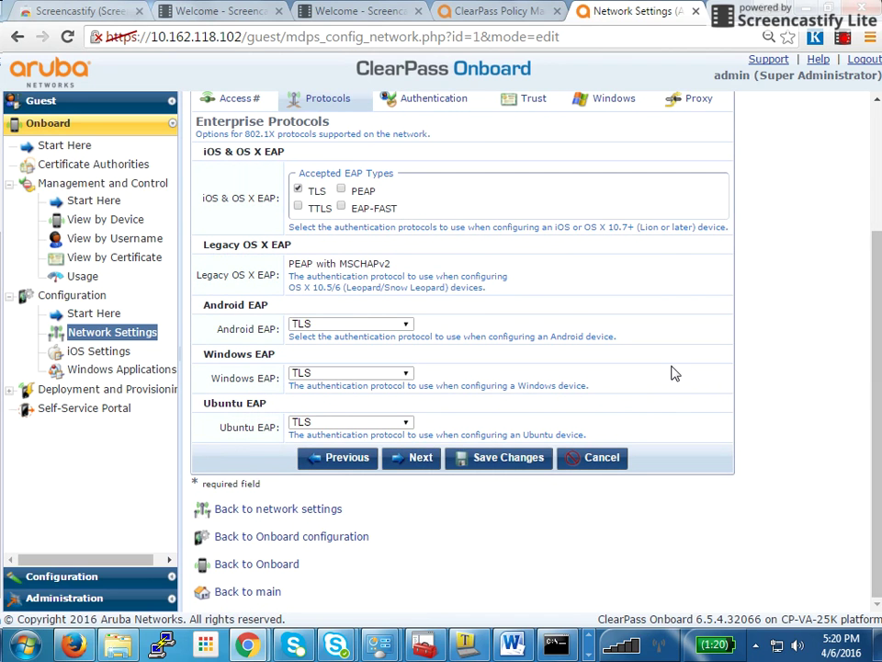
click(372, 323)
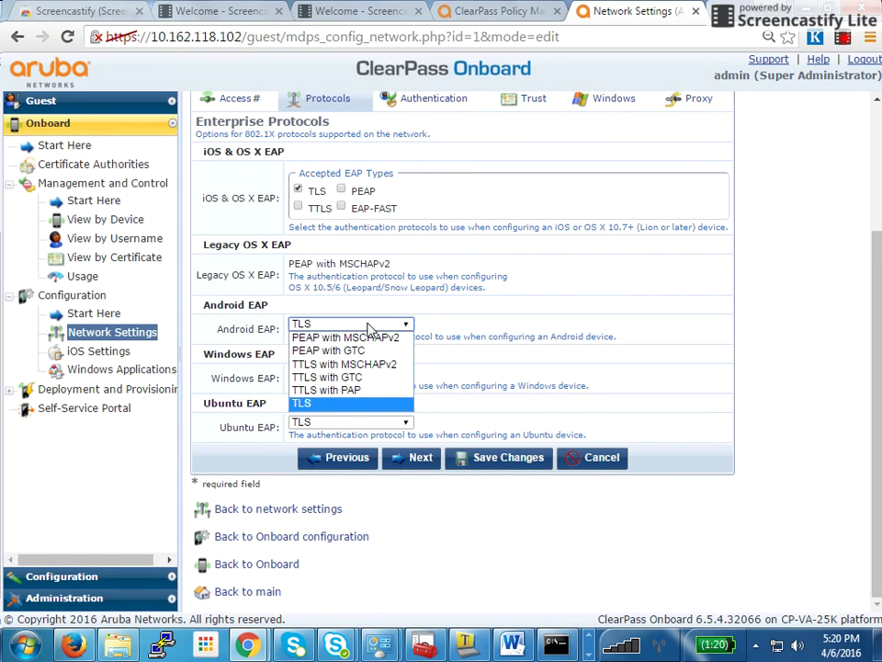
click(516, 325)
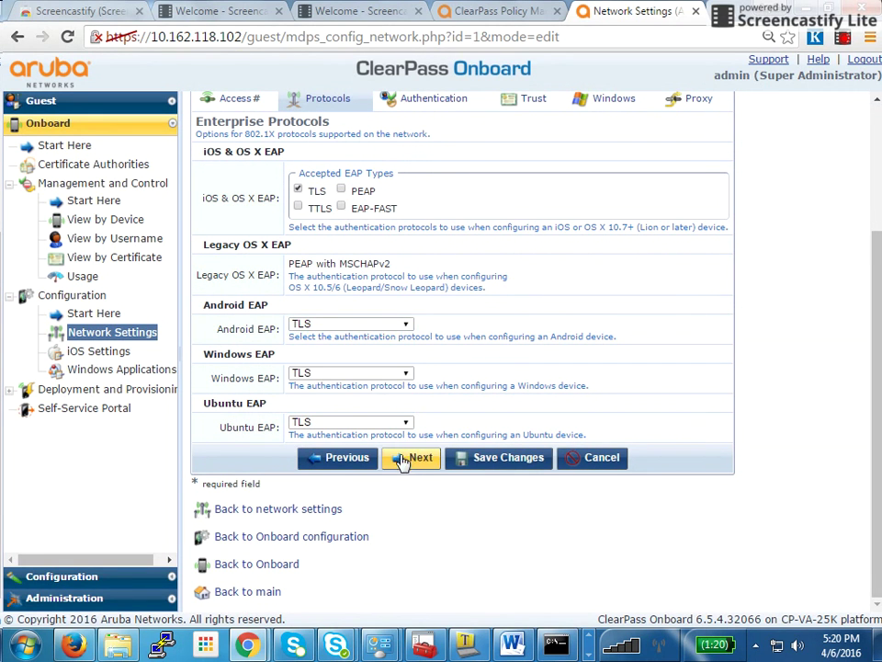
click(475, 467)
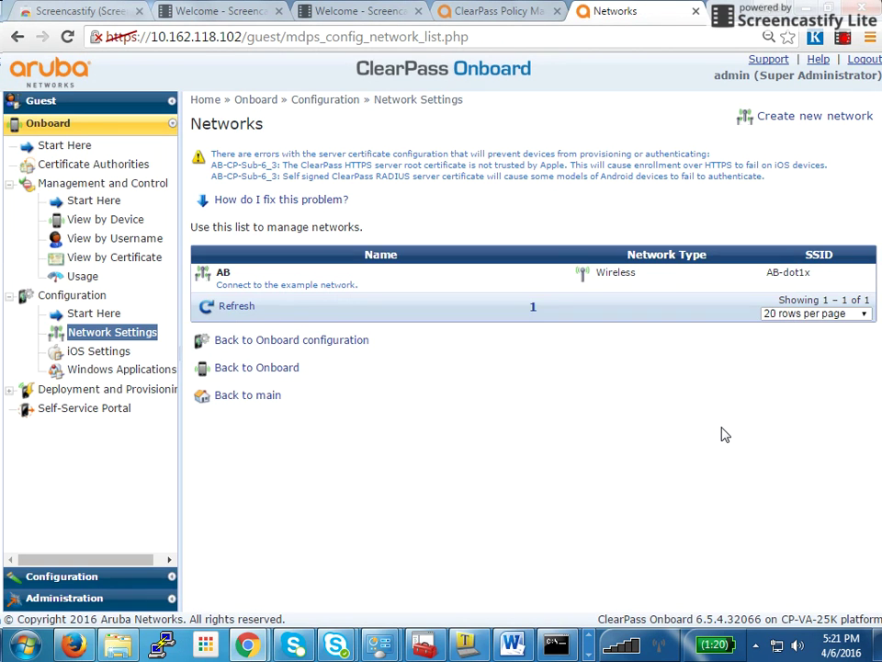
- Edit the Default Profile configuration profile, keep the AB network included in it, and save the profile
click(101, 392)
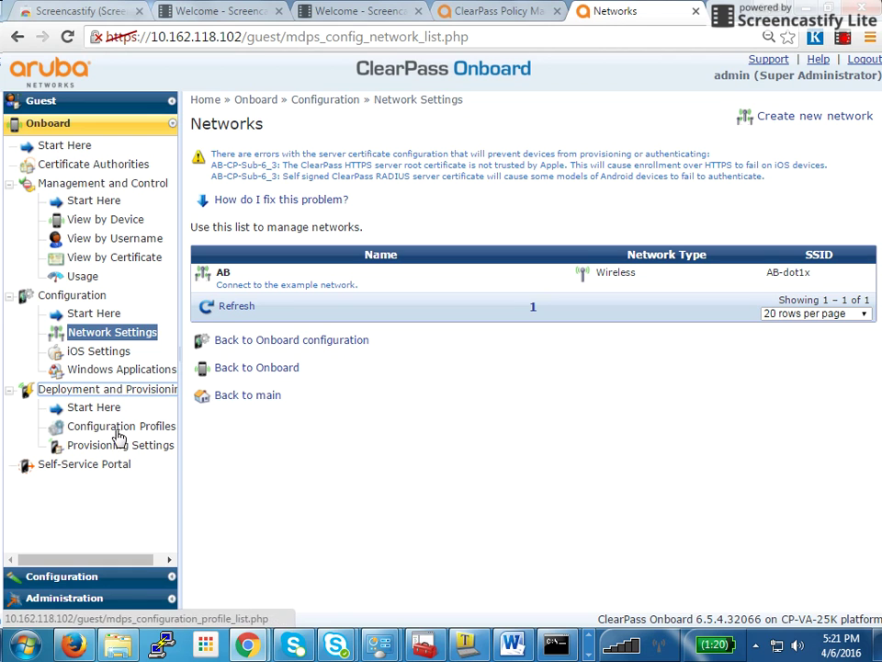
click(121, 428)
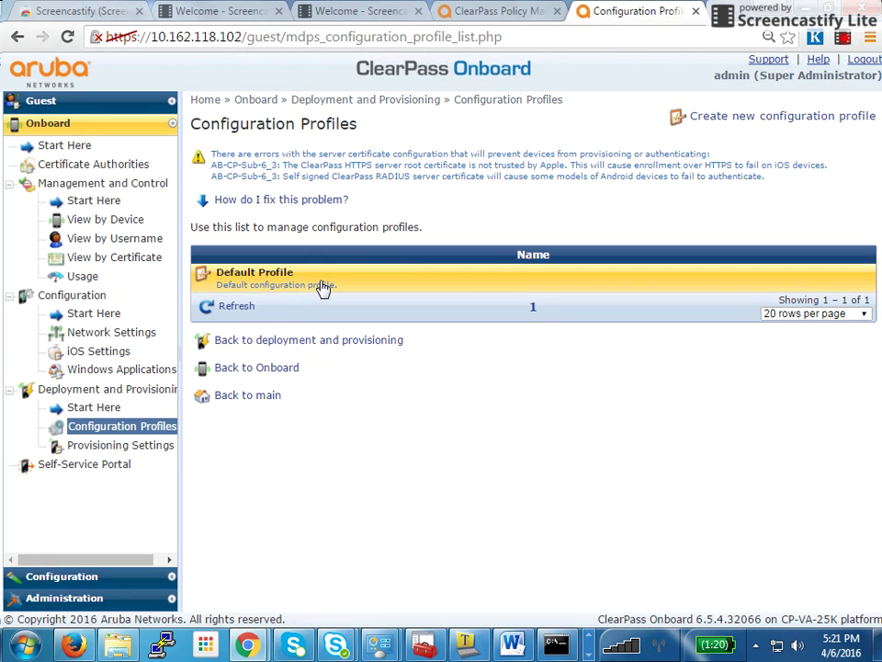
click(322, 288)
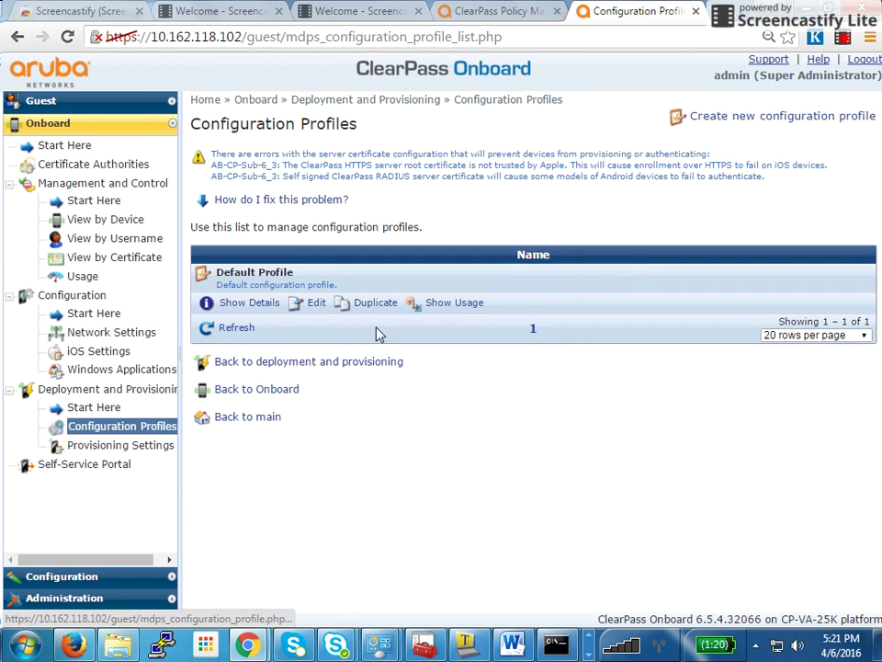
click(316, 304)
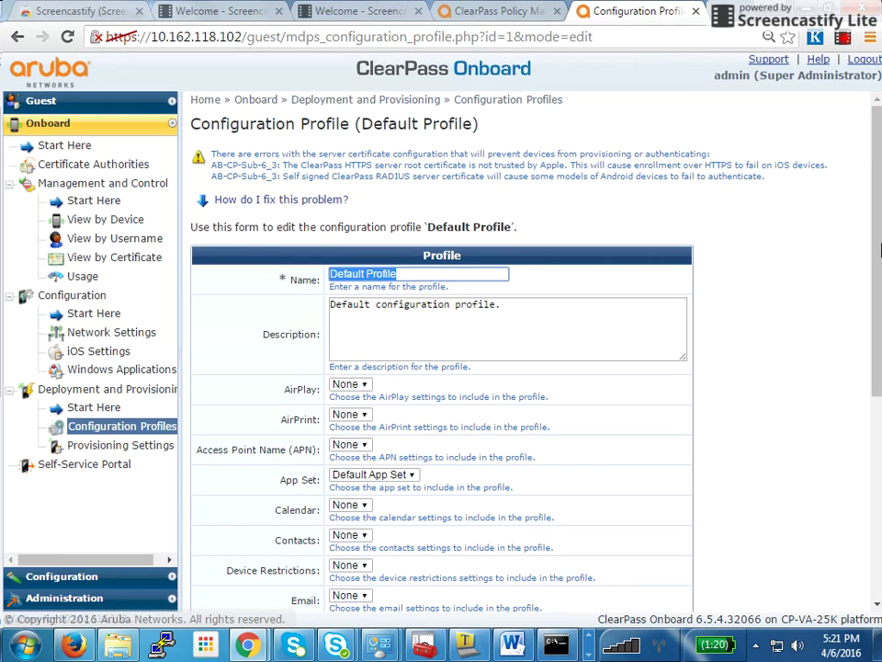
scroll(491, 378, down, 4)
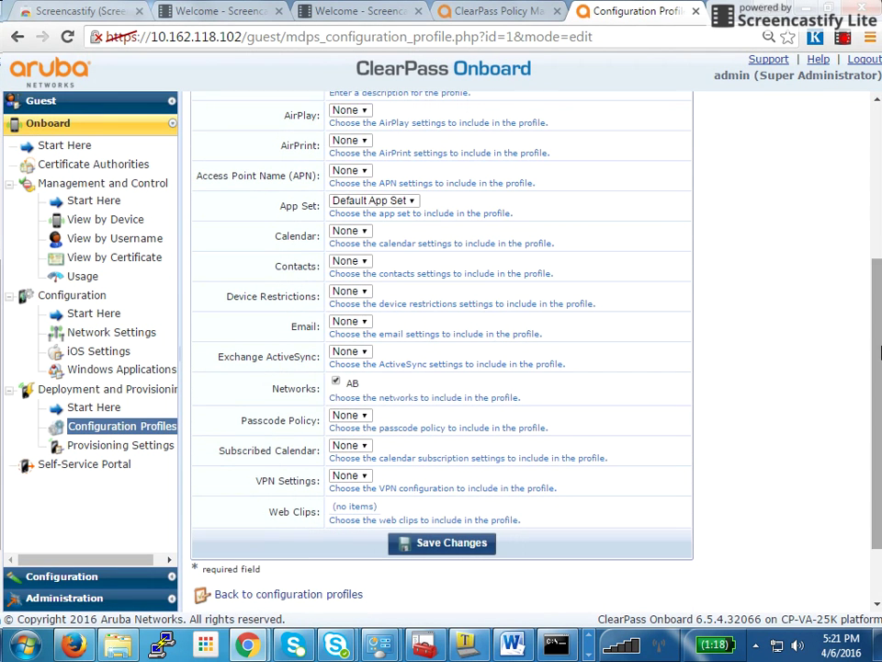
click(336, 382)
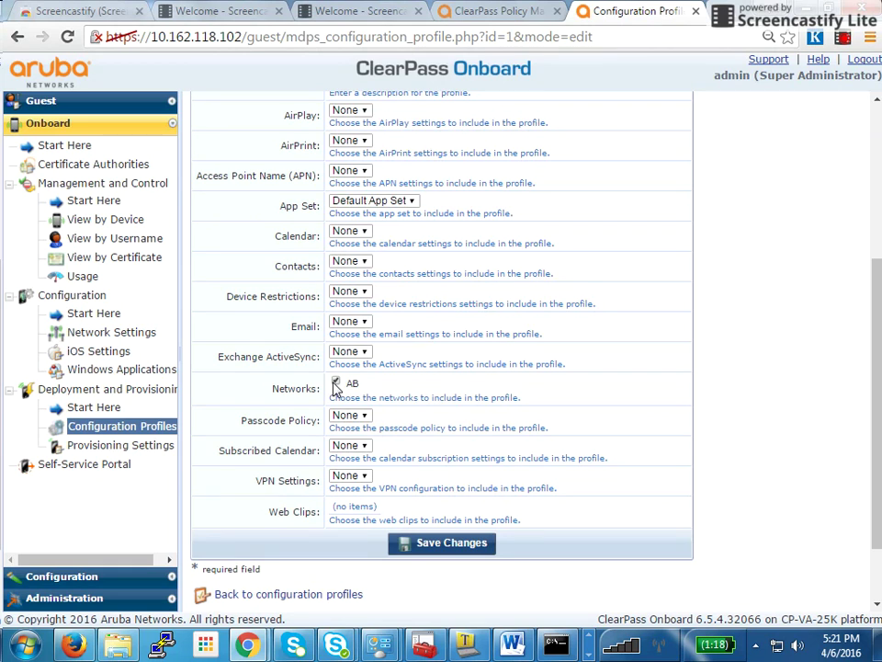
click(335, 383)
click(412, 542)
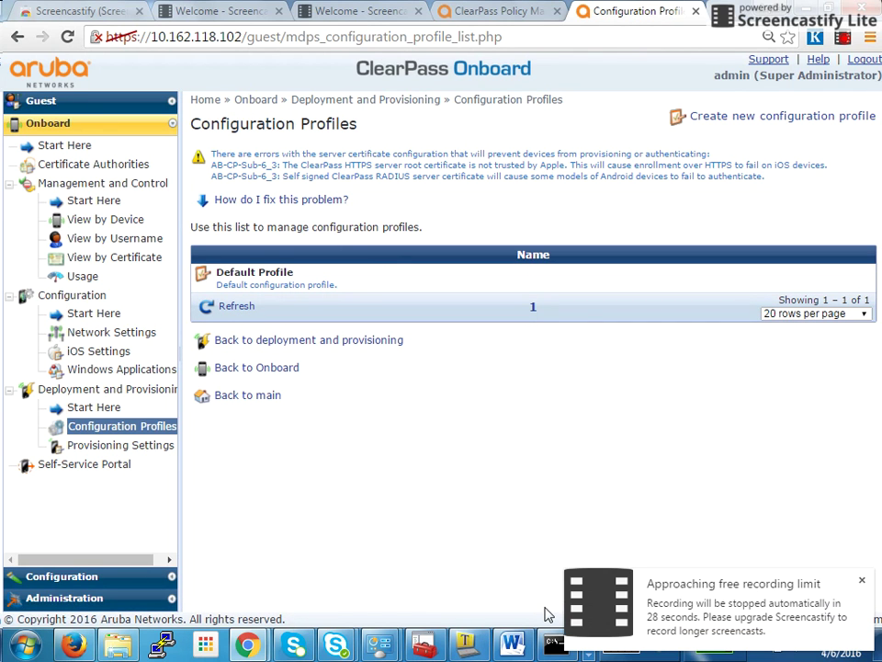
- Open the Local Device Provisioning entry of the provisioning settings for editing
click(154, 447)
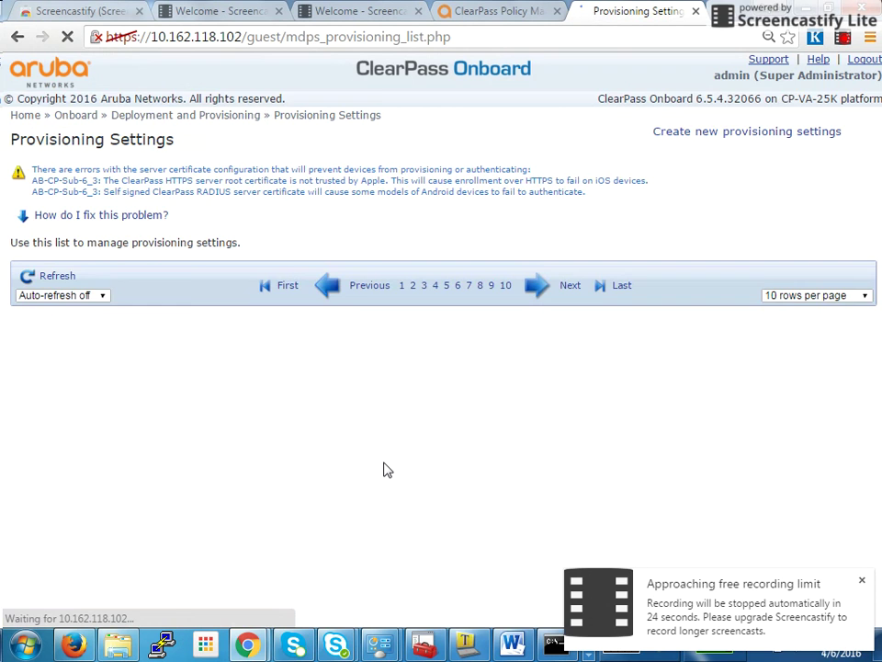
click(321, 274)
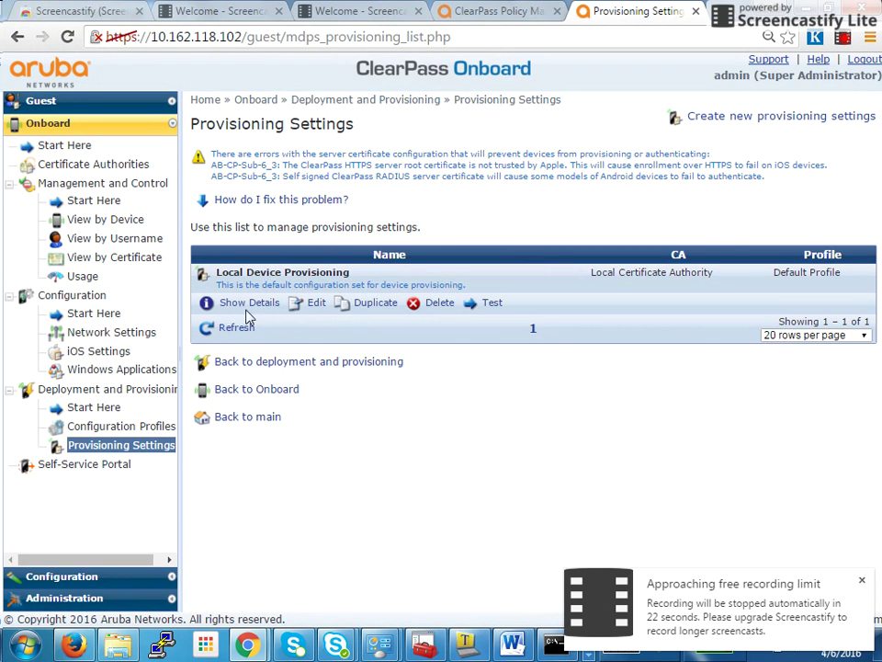
click(313, 304)
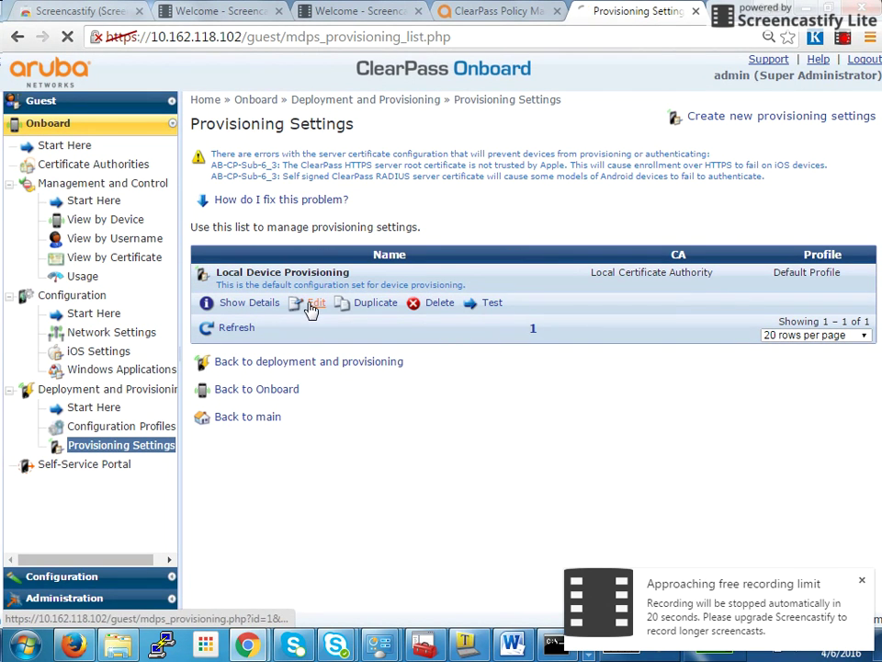